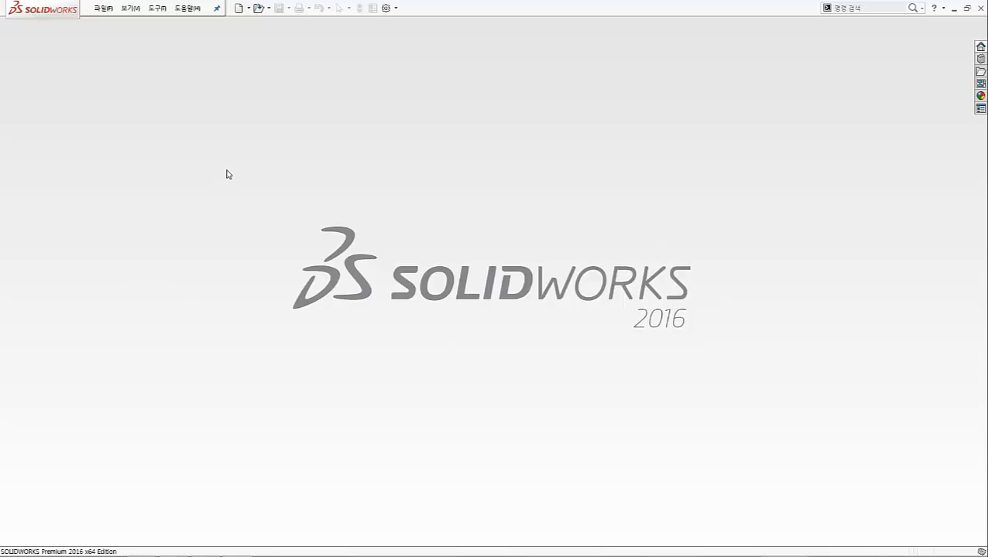
Open the recent assembly crank_design_2014
{"action": "key", "text": "r"}
{"action": "left_click", "coordinate": [292, 186]}
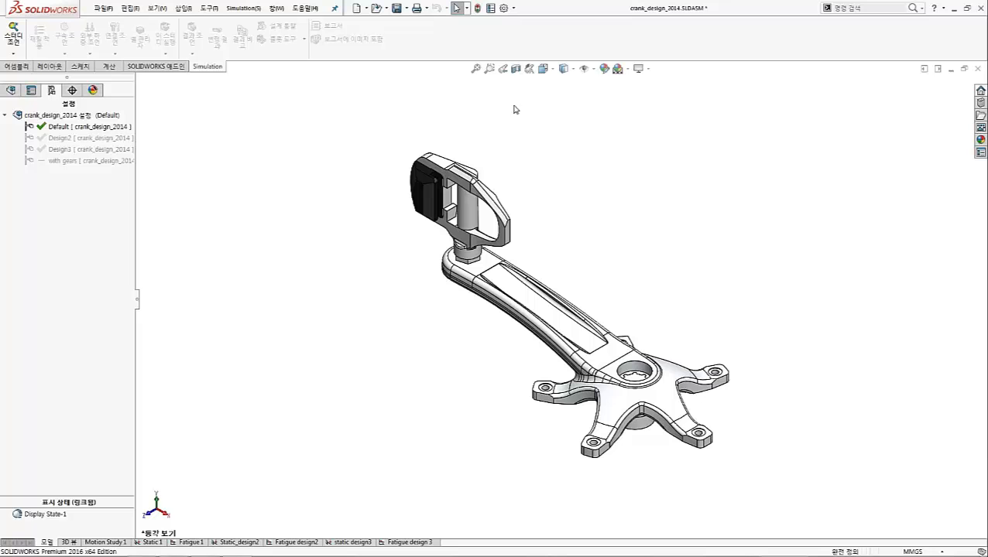
Check the add-ins list for the SOLIDWORKS Simulation add-in and close it without changes
{"action": "left_click", "coordinate": [512, 8]}
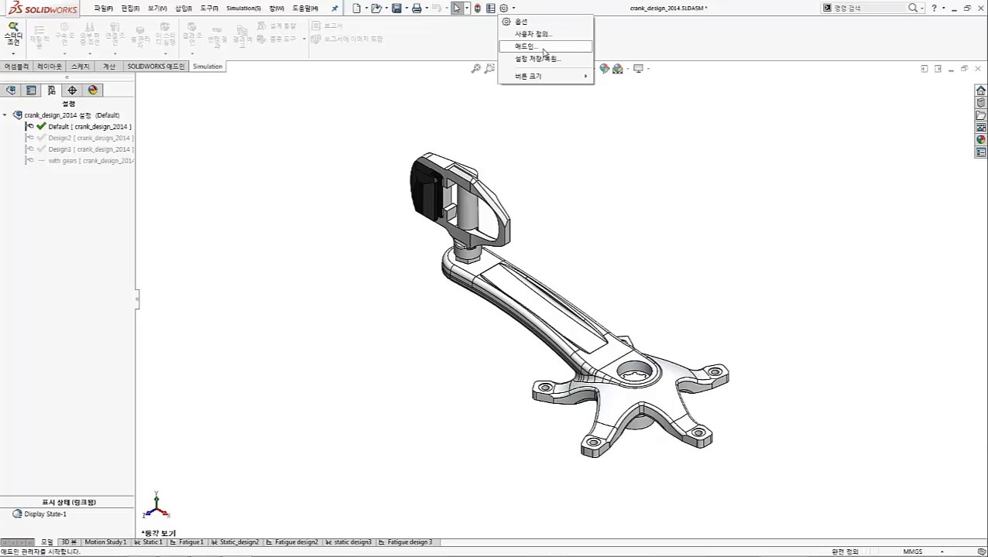
{"action": "left_click", "coordinate": [543, 48]}
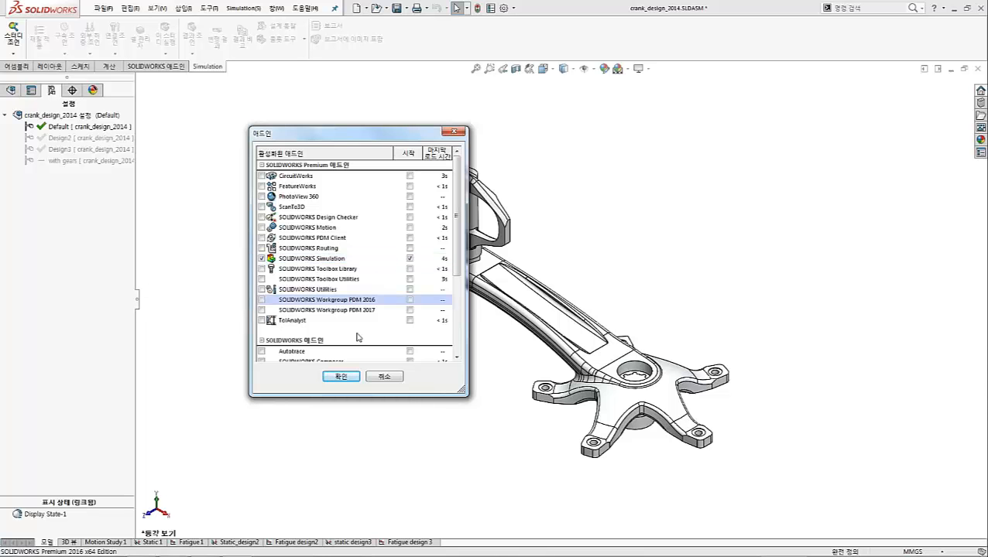
{"action": "left_click", "coordinate": [376, 370]}
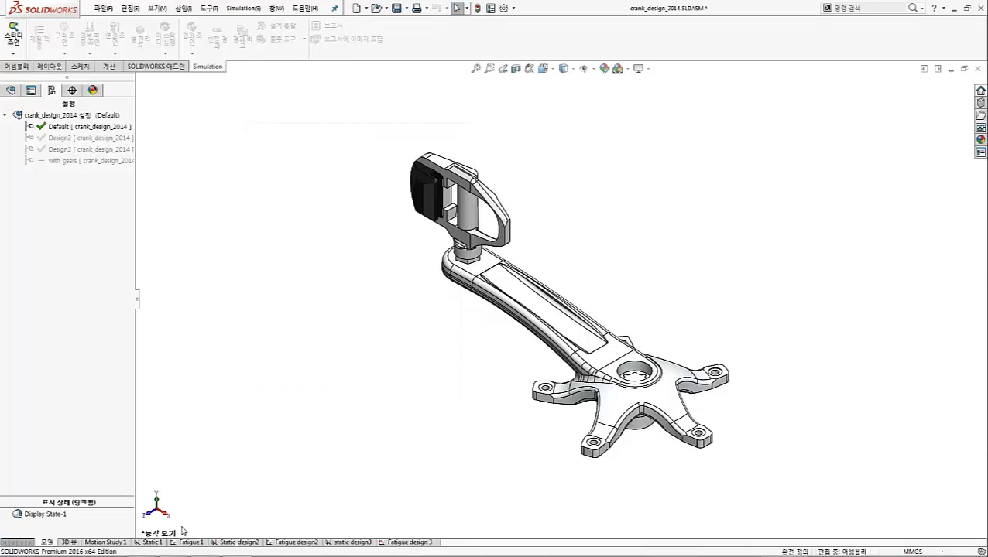
Show the Static 1 study and collapse its parts, connections, fixtures, external loads, mesh and results branches
{"action": "left_click", "coordinate": [155, 543]}
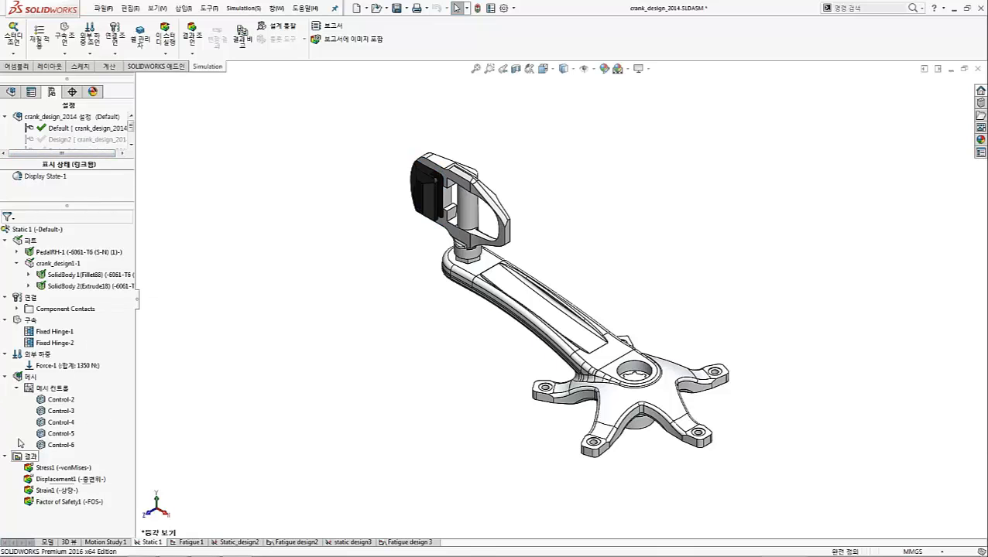
{"action": "left_click", "coordinate": [4, 241]}
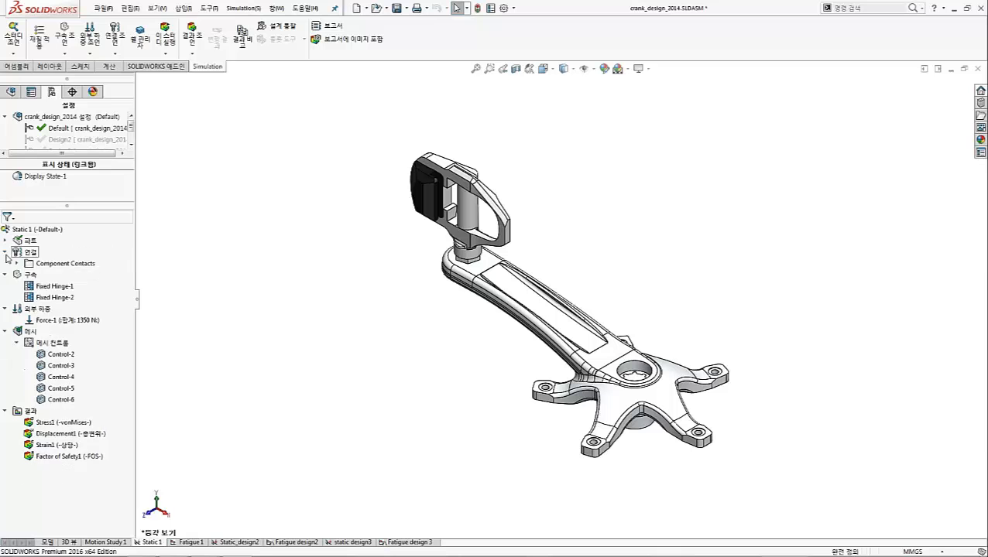
{"action": "left_click", "coordinate": [5, 252]}
{"action": "left_click", "coordinate": [6, 264]}
{"action": "left_click", "coordinate": [5, 274]}
{"action": "left_click", "coordinate": [5, 286]}
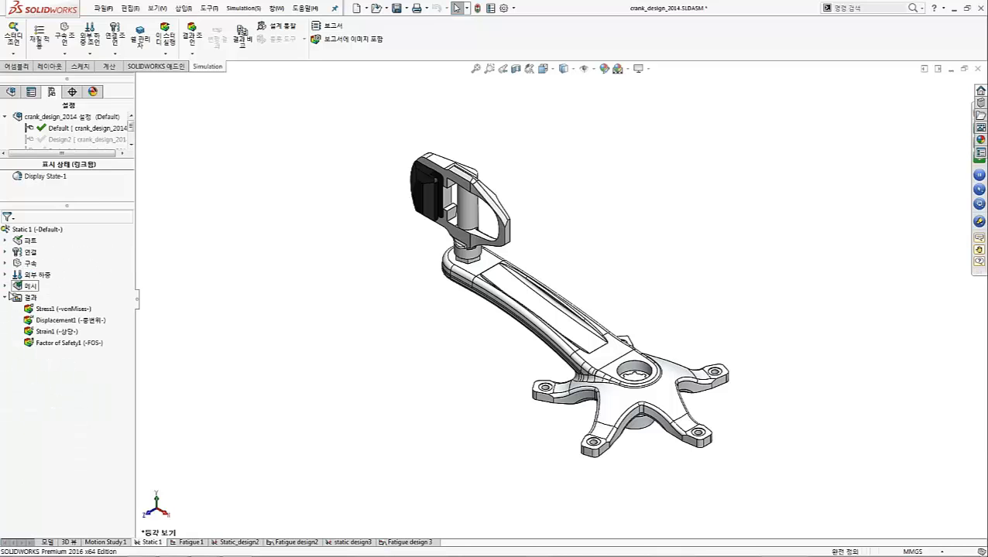
{"action": "left_click", "coordinate": [5, 296]}
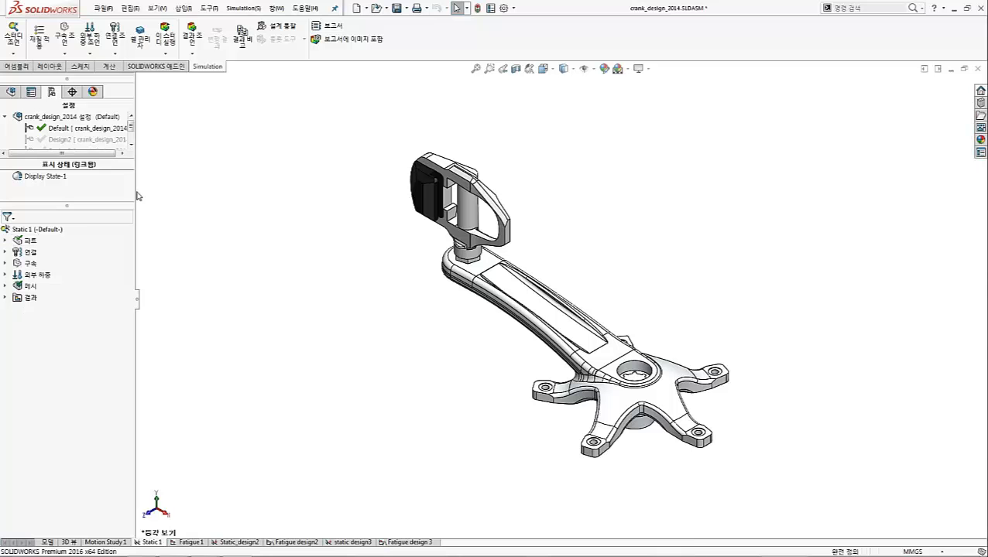
Widen the tree area and preview the crank's alternative design configurations, ending on the Default configuration
{"action": "left_click_drag", "start_coordinate": [137, 195], "coordinate": [161, 190]}
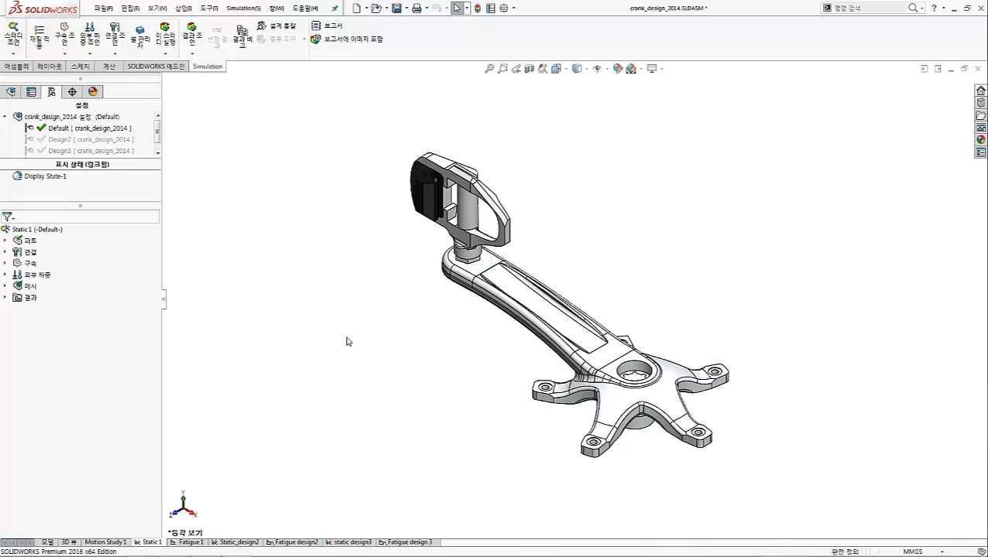
{"action": "left_click", "coordinate": [69, 128]}
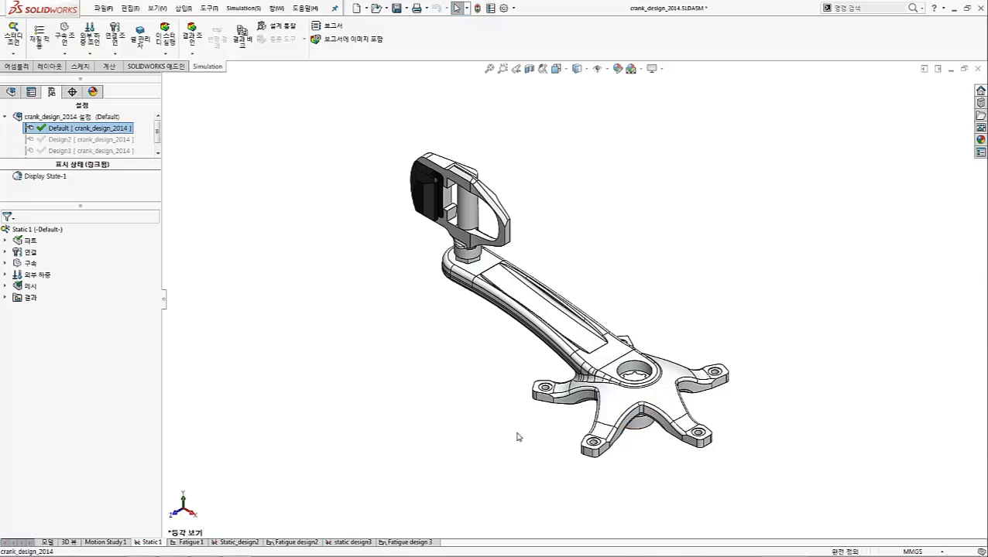
{"action": "double_click", "coordinate": [117, 141]}
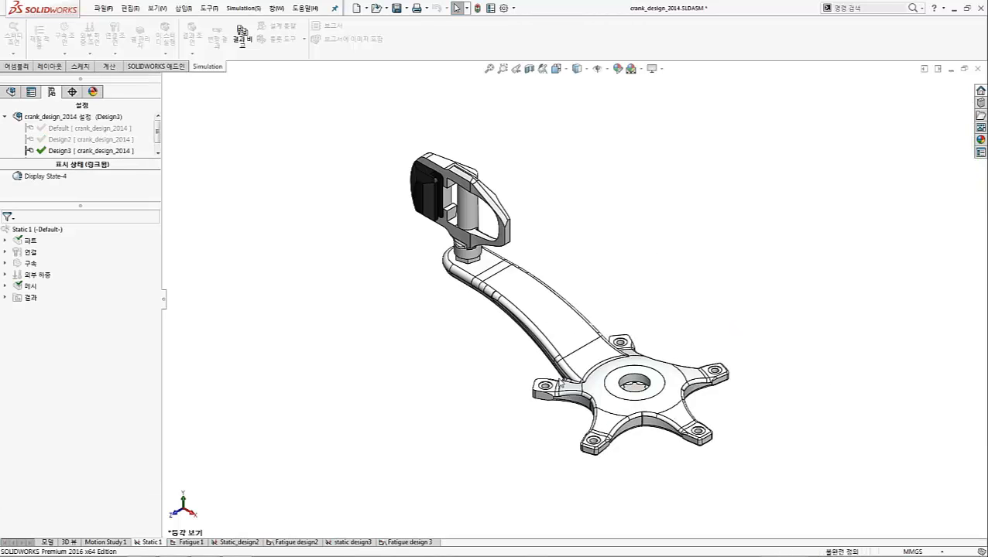
{"action": "double_click", "coordinate": [115, 139]}
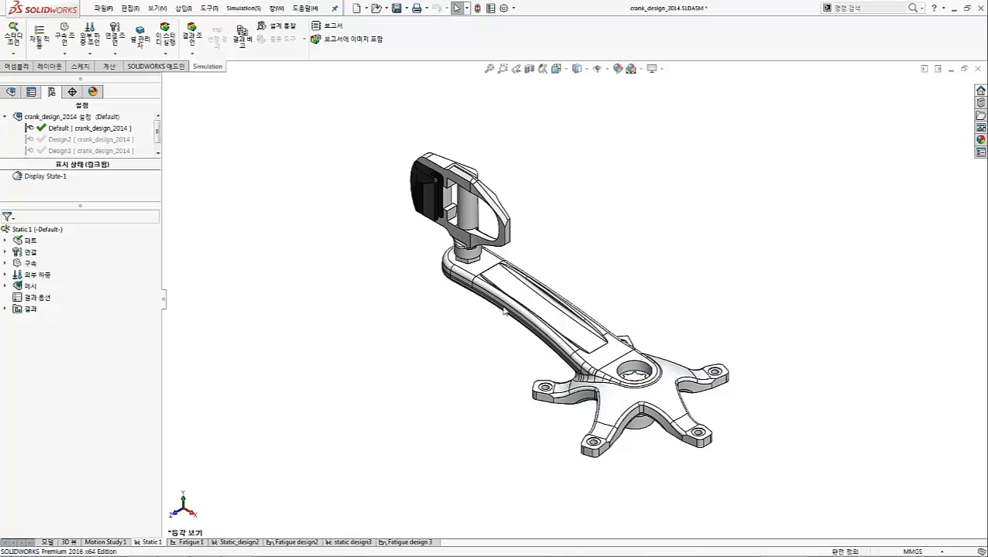
Create a new static analysis study named "Design 1" for the Default configuration
{"action": "middle_click_drag", "start_coordinate": [495, 257], "coordinate": [337, 294]}
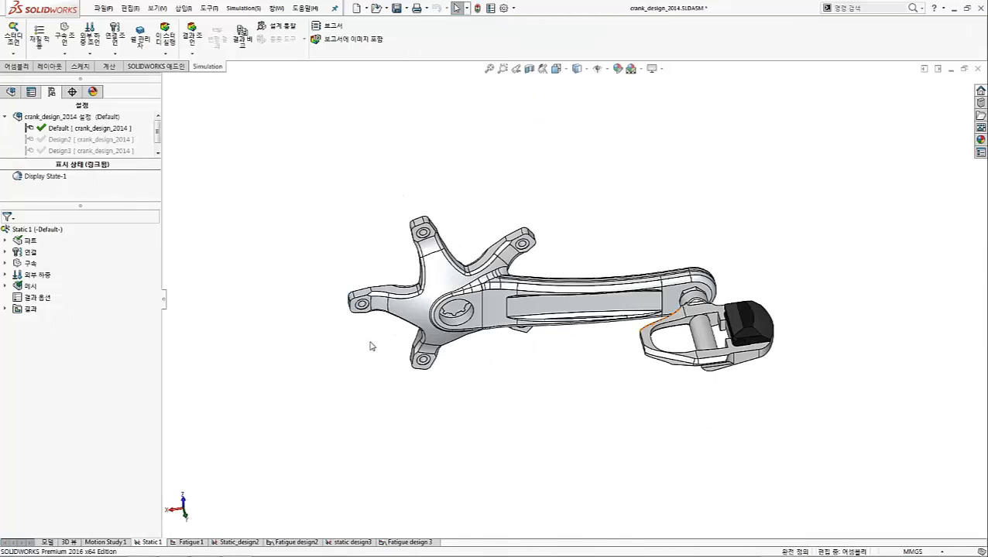
{"action": "left_click", "coordinate": [15, 55]}
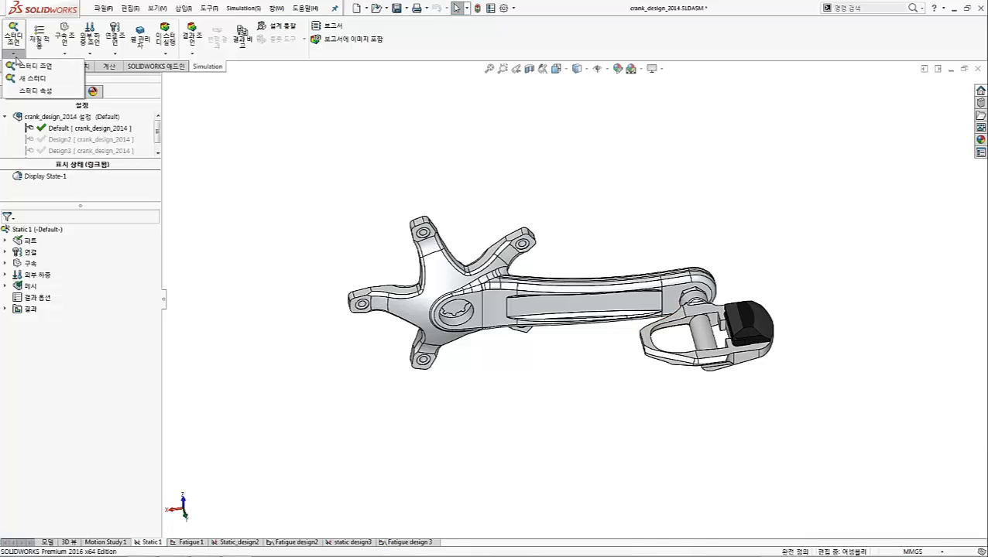
{"action": "left_click", "coordinate": [33, 78]}
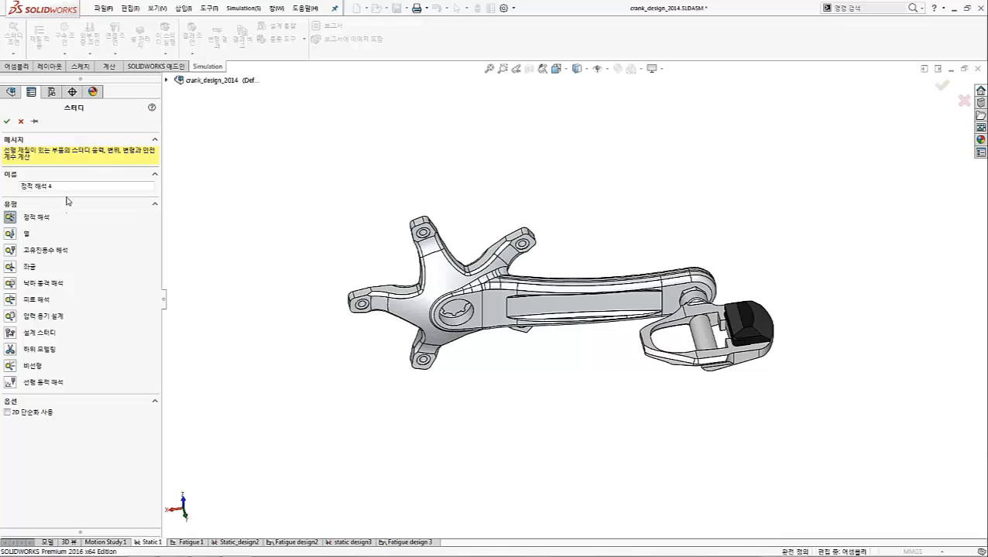
{"action": "left_click_drag", "start_coordinate": [61, 187], "coordinate": [6, 185]}
{"action": "type", "text": "Design"}
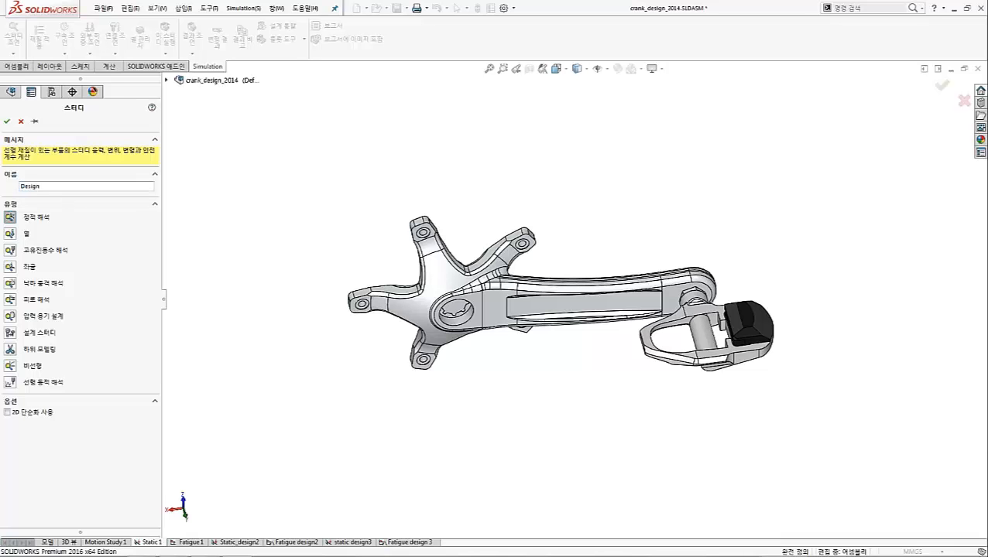
{"action": "type", "text": " 1"}
{"action": "left_click", "coordinate": [7, 121]}
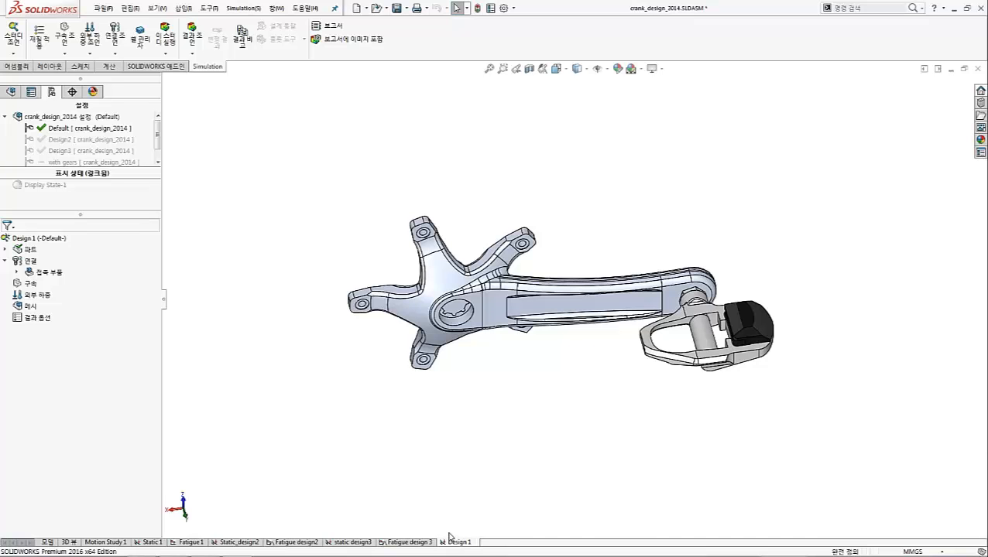
Start applying a material to all parts of the Design 1 study and collapse the aluminium alloys category
{"action": "left_click", "coordinate": [36, 240]}
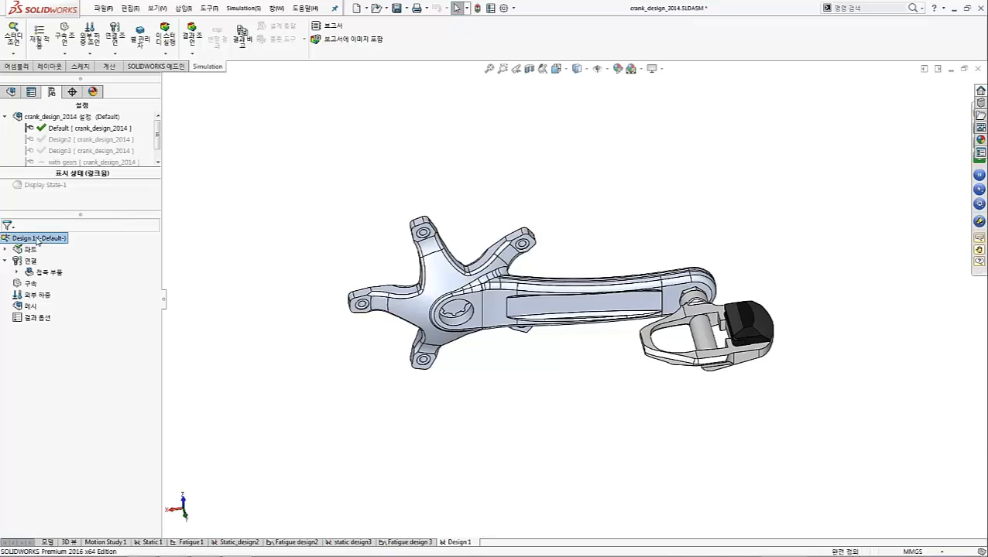
{"action": "left_click", "coordinate": [6, 251]}
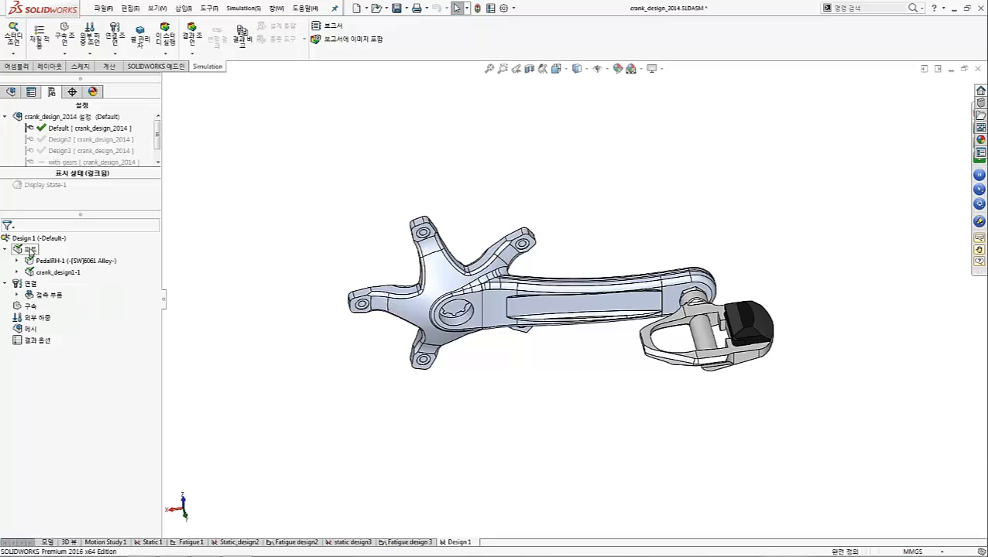
{"action": "right_click", "coordinate": [30, 252]}
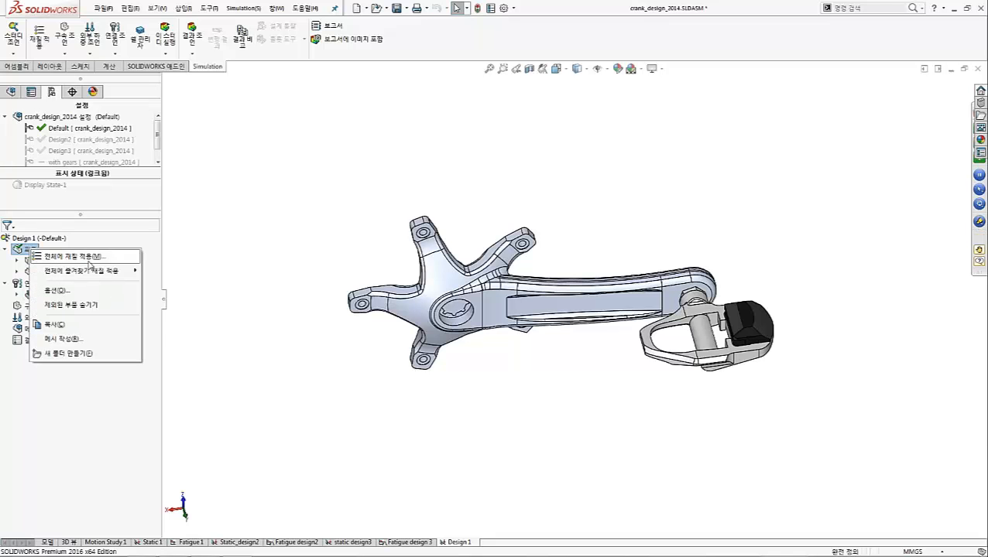
{"action": "mouse_move", "coordinate": [106, 269]}
{"action": "left_click", "coordinate": [101, 257]}
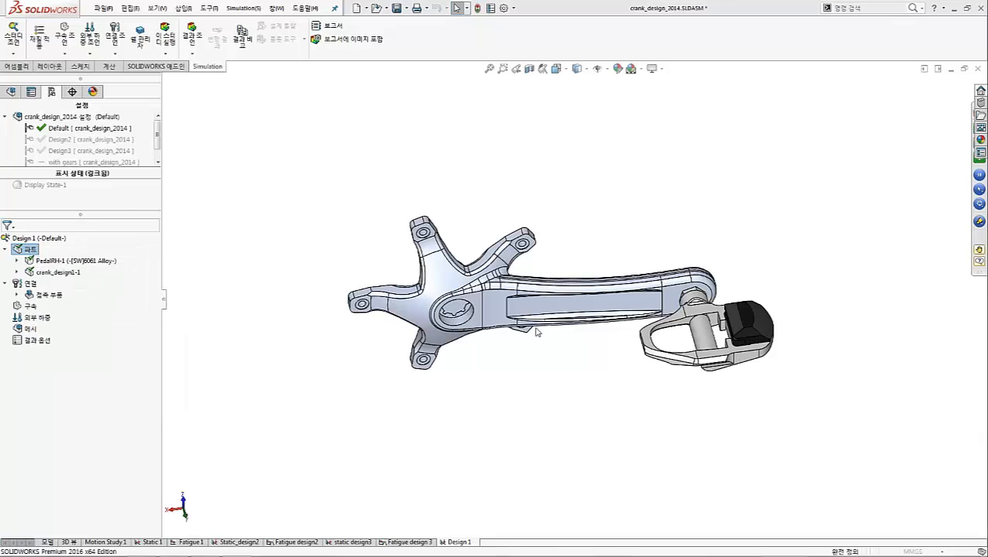
{"action": "left_click_drag", "start_coordinate": [193, 166], "coordinate": [194, 58]}
{"action": "left_click", "coordinate": [29, 71]}
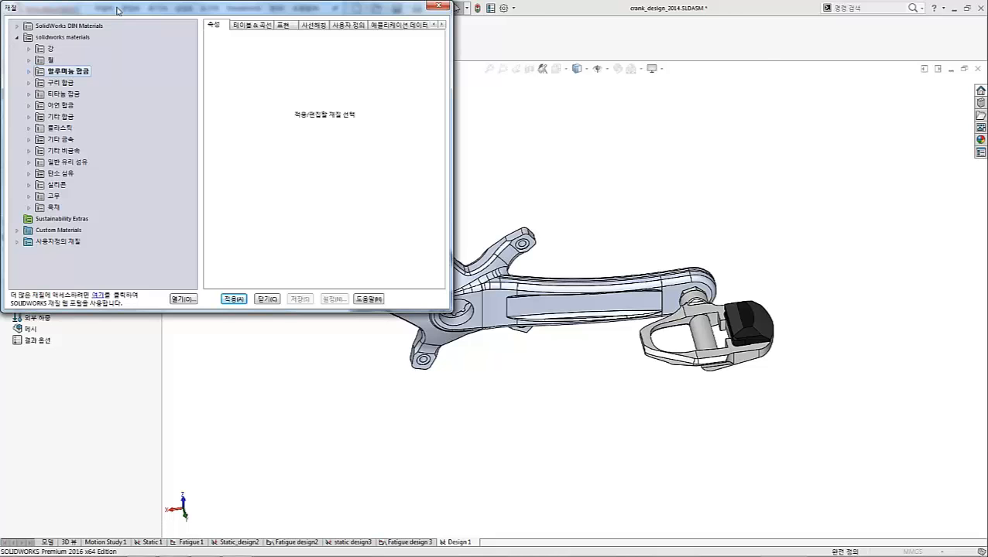
{"action": "left_click_drag", "start_coordinate": [109, 9], "coordinate": [378, 63]}
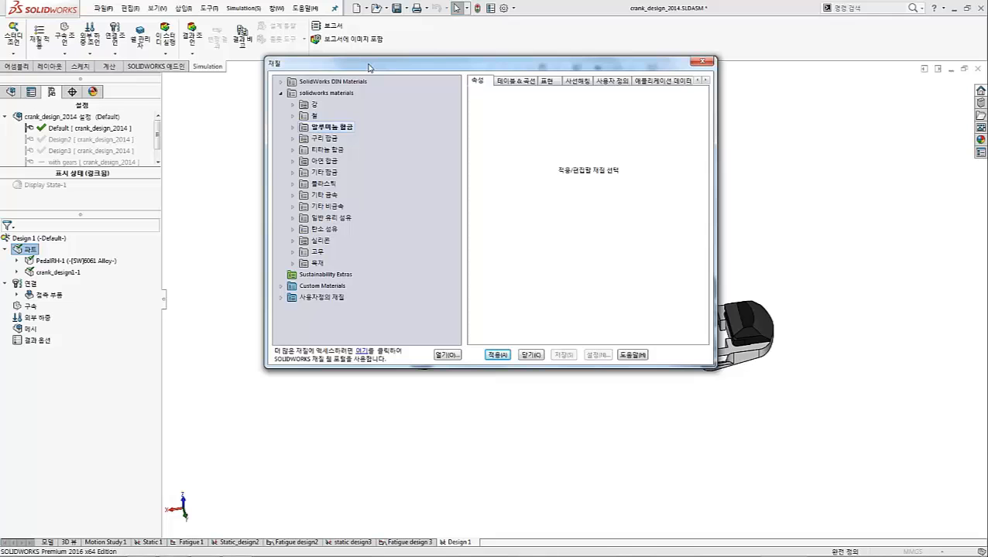
Examine the material library's custom, user-defined, steel, aluminium alloy and copper alloy categories
{"action": "left_click", "coordinate": [282, 286]}
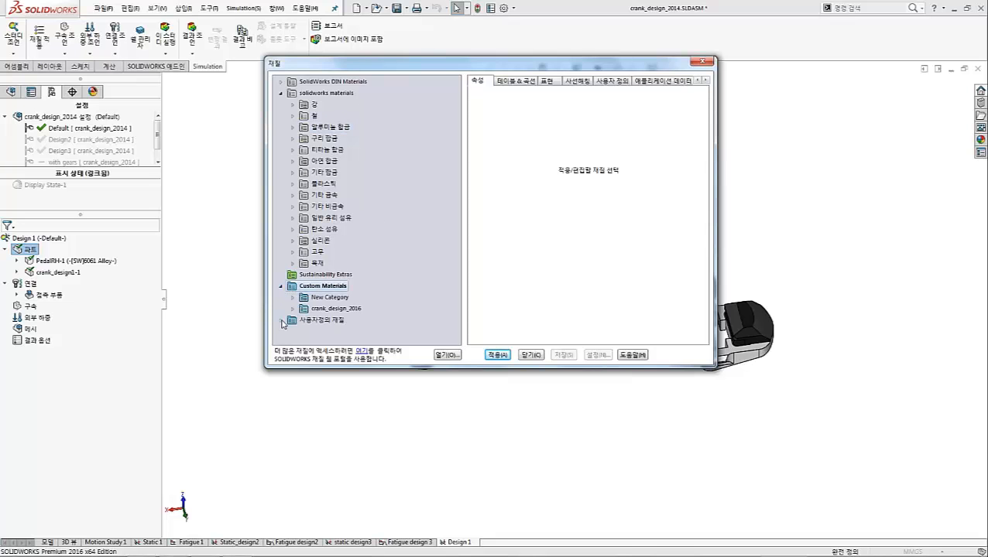
{"action": "left_click", "coordinate": [282, 321]}
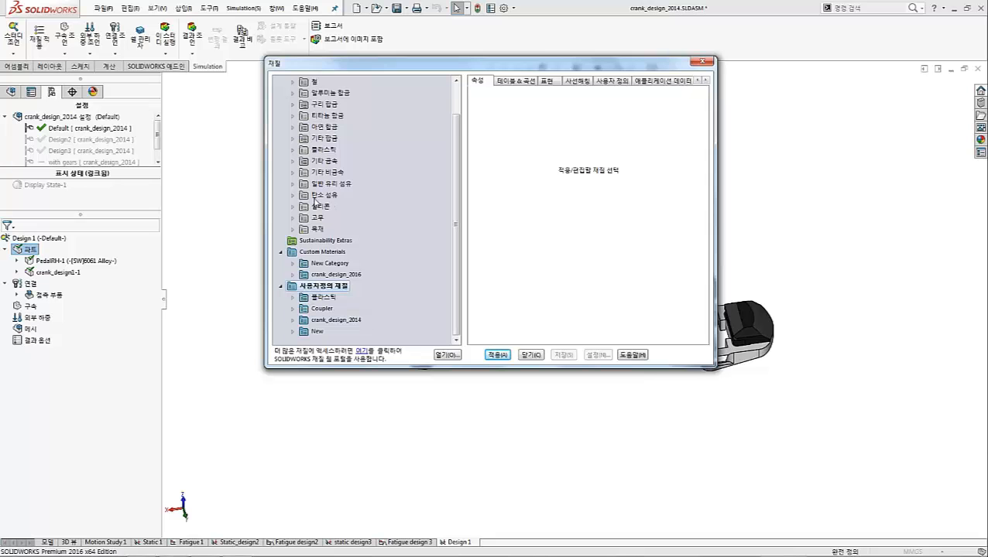
{"action": "scroll", "coordinate": [375, 201], "scroll_direction": "up", "scroll_amount": 1}
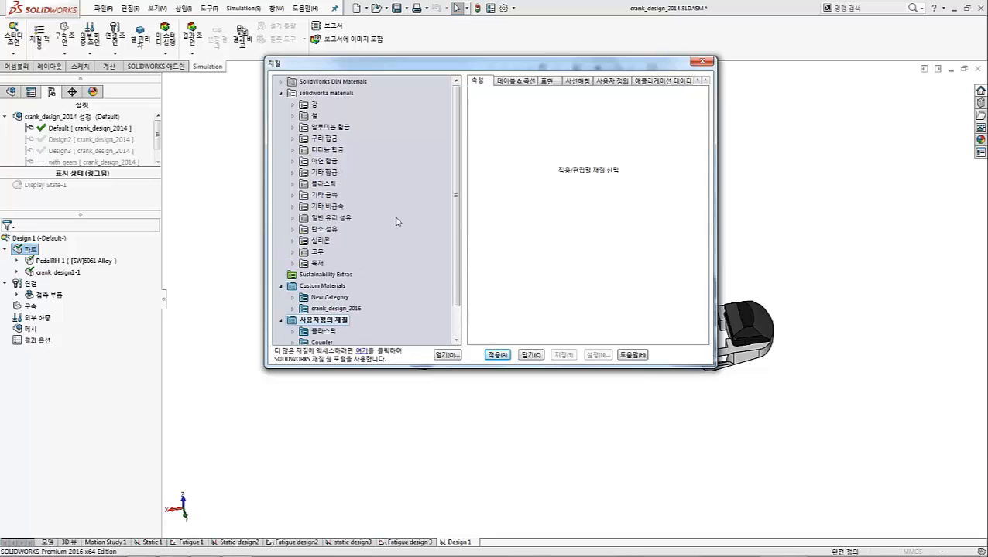
{"action": "left_click", "coordinate": [294, 105]}
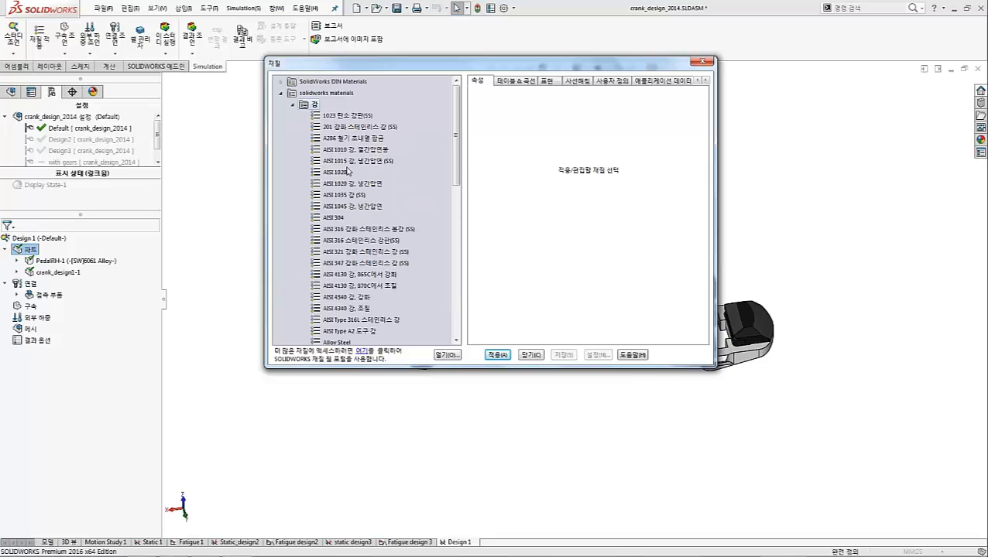
{"action": "scroll", "coordinate": [356, 182], "scroll_direction": "down", "scroll_amount": 1}
{"action": "scroll", "coordinate": [355, 183], "scroll_direction": "down", "scroll_amount": 15}
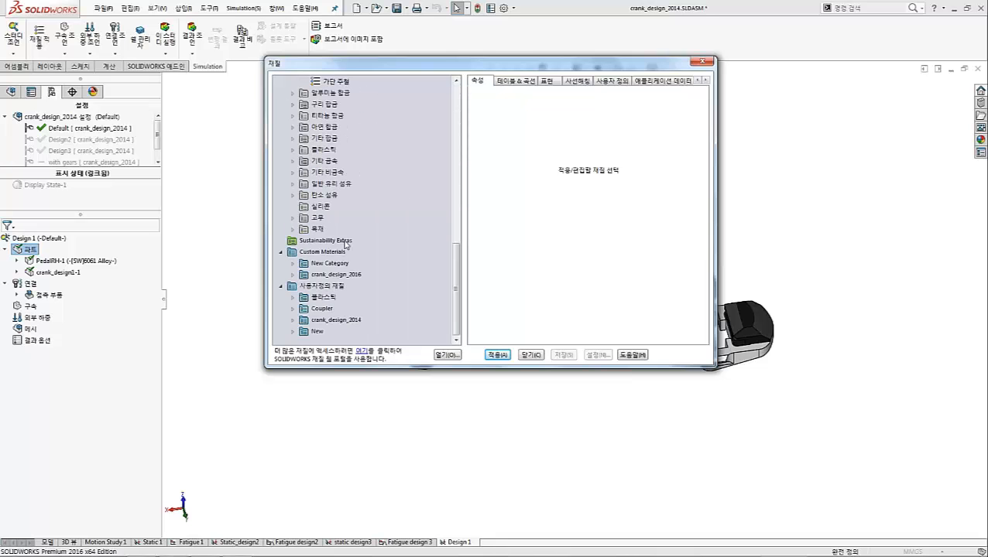
{"action": "left_click", "coordinate": [292, 93]}
{"action": "scroll", "coordinate": [353, 217], "scroll_direction": "down", "scroll_amount": 5}
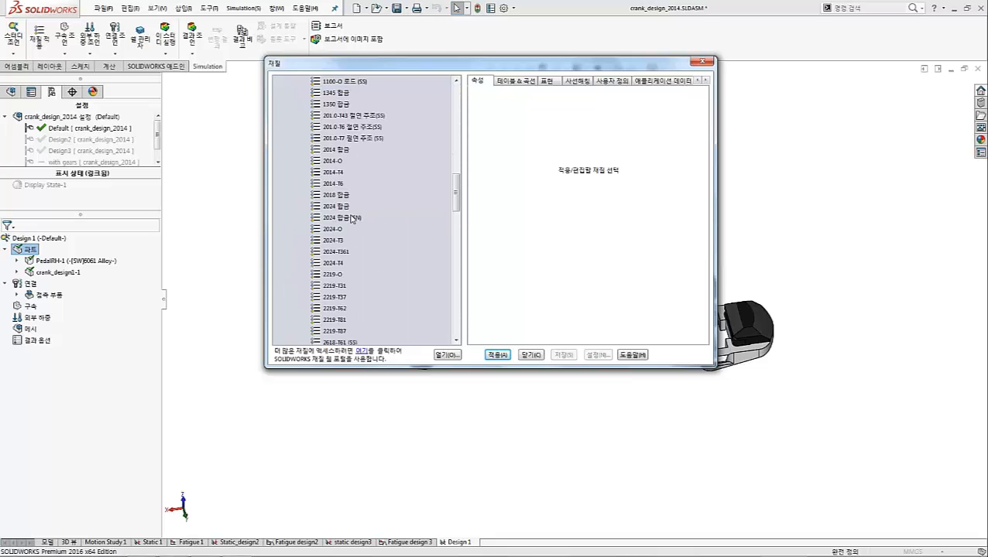
{"action": "scroll", "coordinate": [353, 216], "scroll_direction": "down", "scroll_amount": 10}
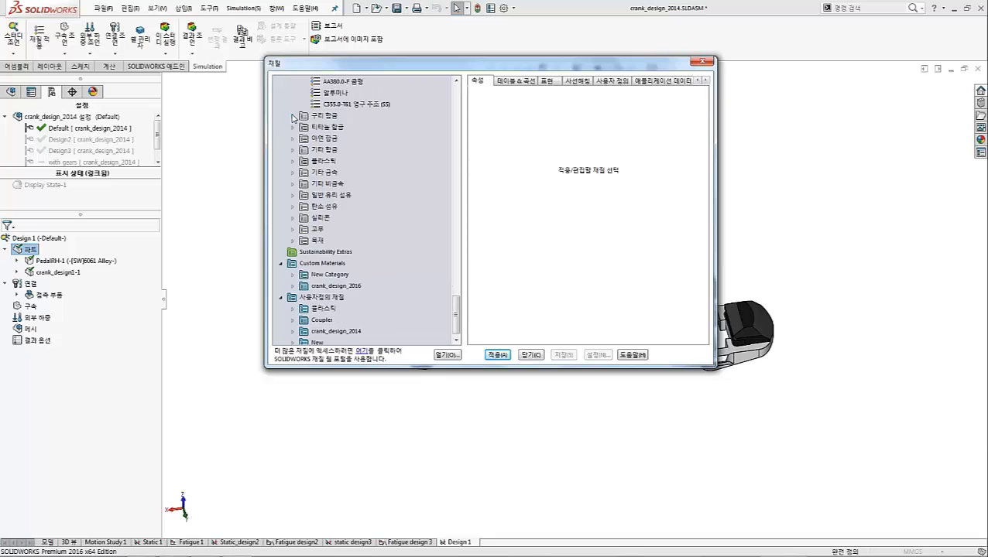
{"action": "left_click", "coordinate": [293, 117]}
{"action": "scroll", "coordinate": [332, 171], "scroll_direction": "down", "scroll_amount": 5}
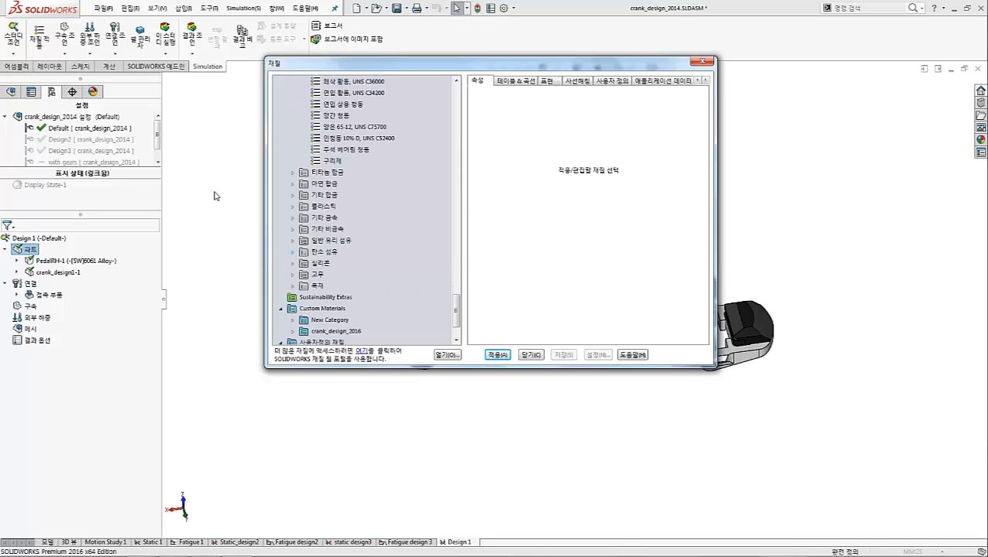
{"action": "scroll", "coordinate": [343, 216], "scroll_direction": "down", "scroll_amount": 1}
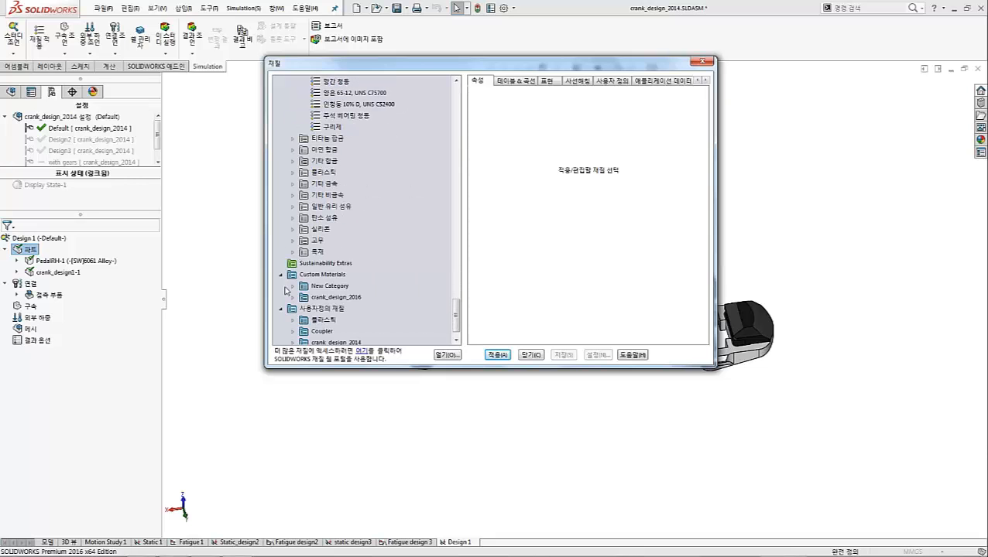
{"action": "scroll", "coordinate": [387, 274], "scroll_direction": "down", "scroll_amount": 1}
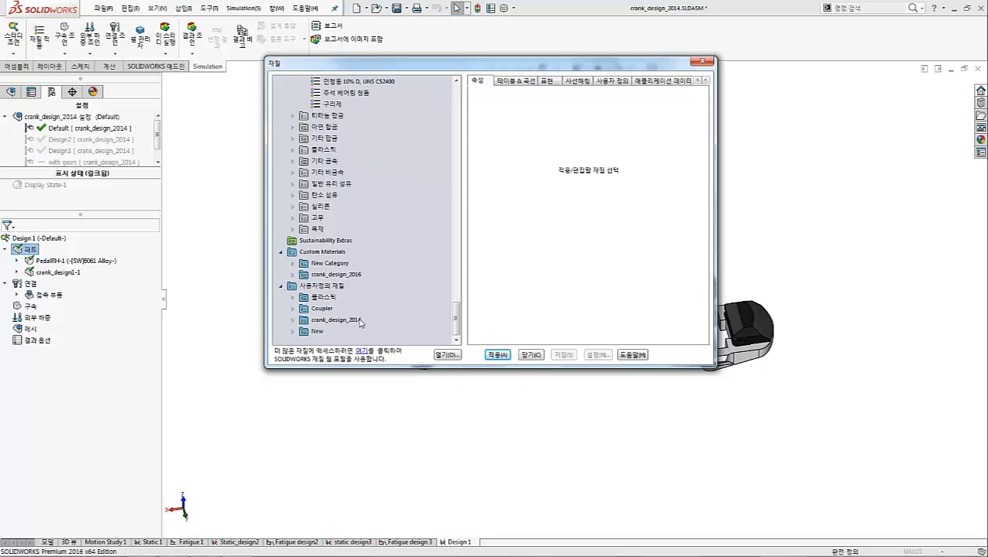
Select the 6061-T6 (S-N) material from the crank_design_2014 category of the user-defined materials
{"action": "left_click", "coordinate": [308, 288]}
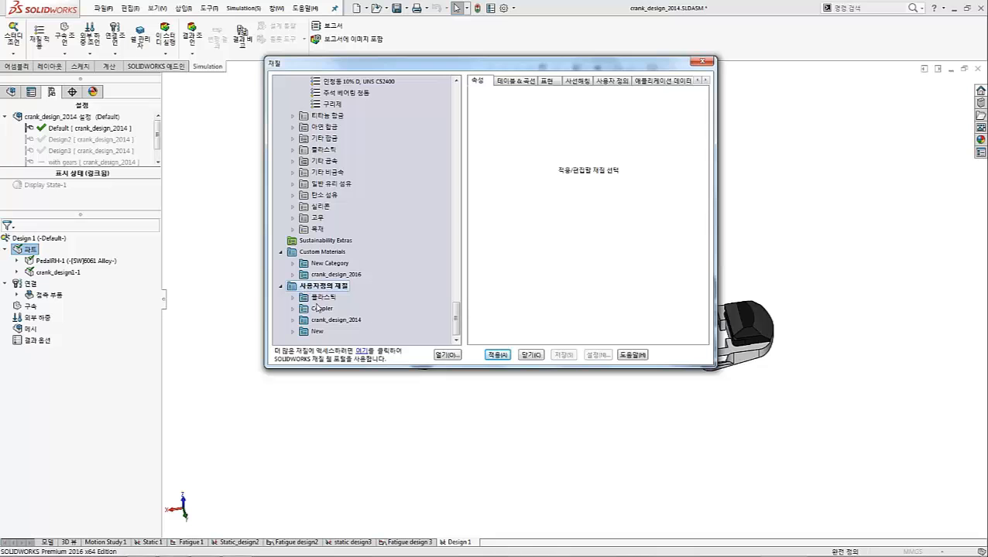
{"action": "double_click", "coordinate": [321, 321]}
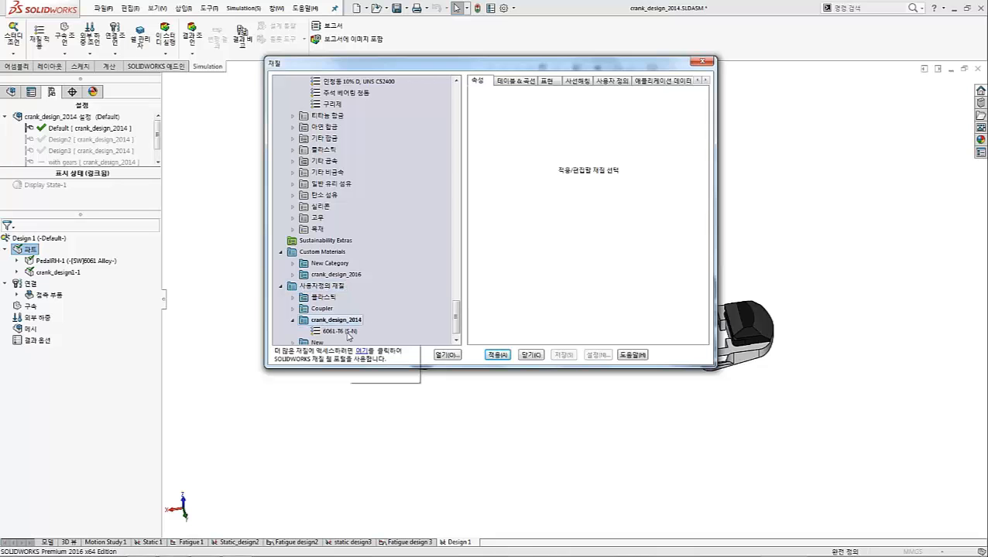
{"action": "left_click", "coordinate": [347, 332]}
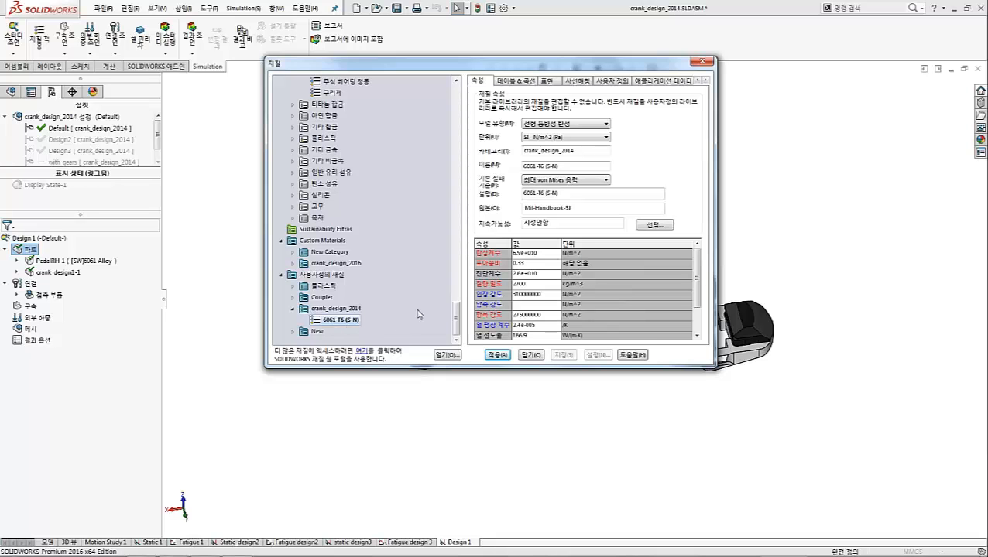
{"action": "left_click", "coordinate": [333, 321]}
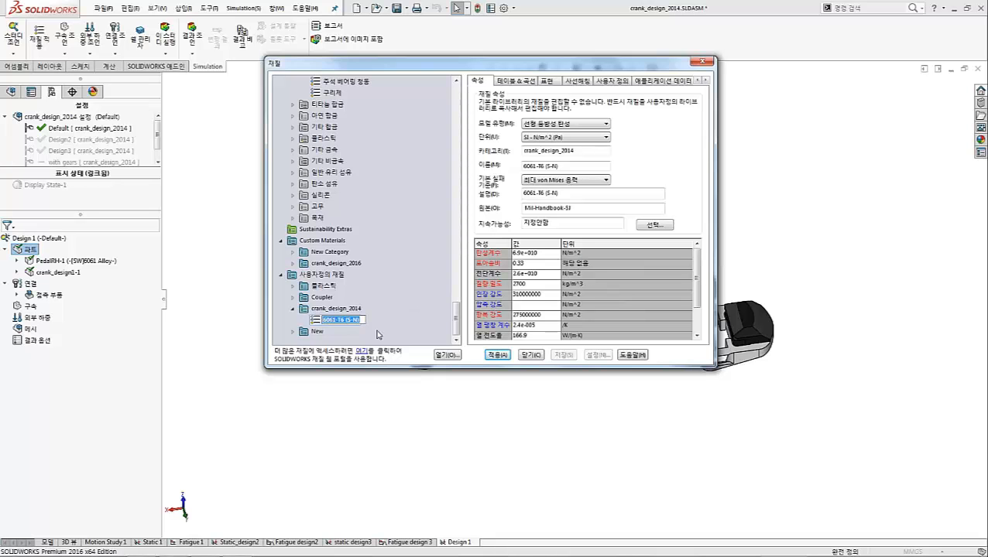
{"action": "left_click", "coordinate": [377, 331]}
{"action": "left_click", "coordinate": [348, 321]}
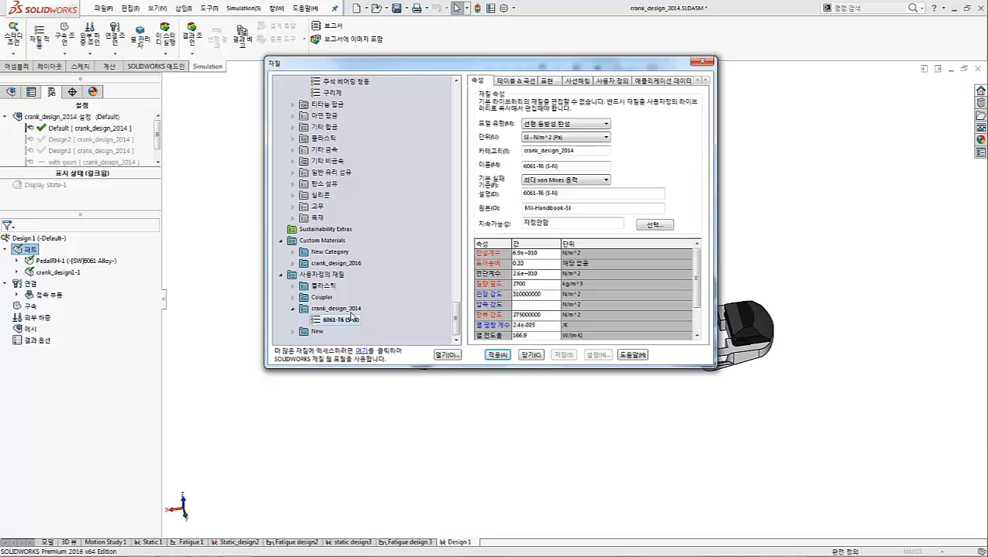
Review the material's table, curve and appearance data and apply 6061-T6 (S-N) to all parts of the study
{"action": "left_click", "coordinate": [531, 82]}
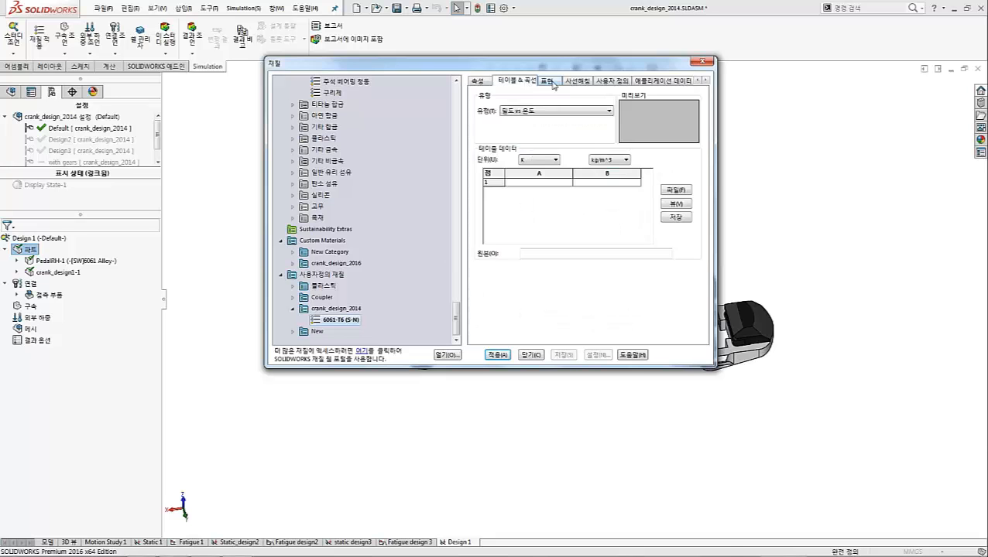
{"action": "left_click", "coordinate": [551, 82]}
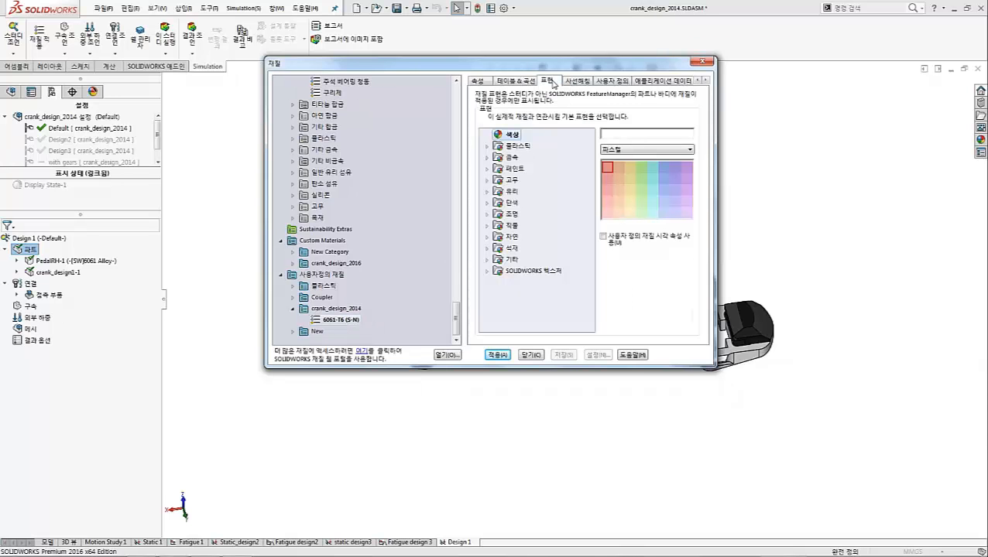
{"action": "left_click", "coordinate": [478, 80]}
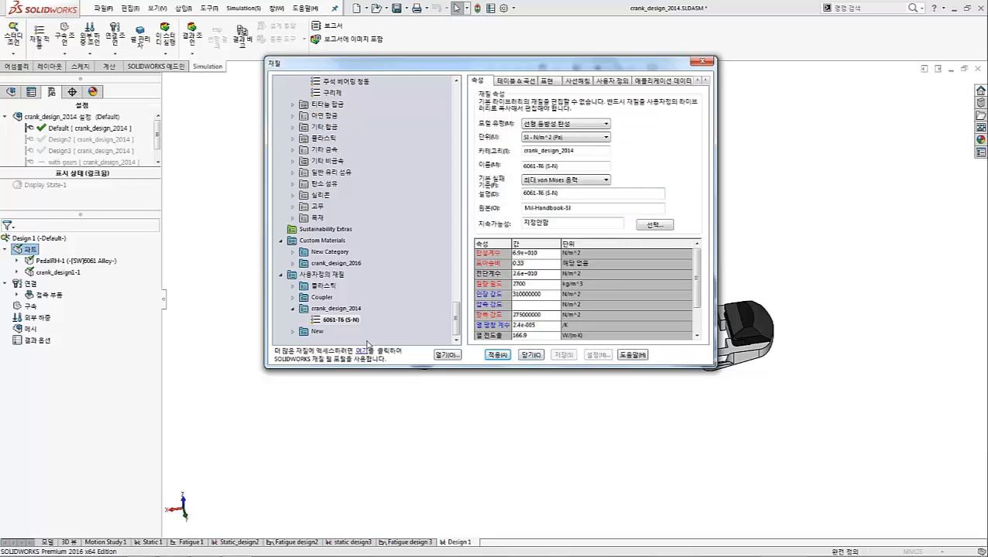
{"action": "left_click", "coordinate": [497, 356]}
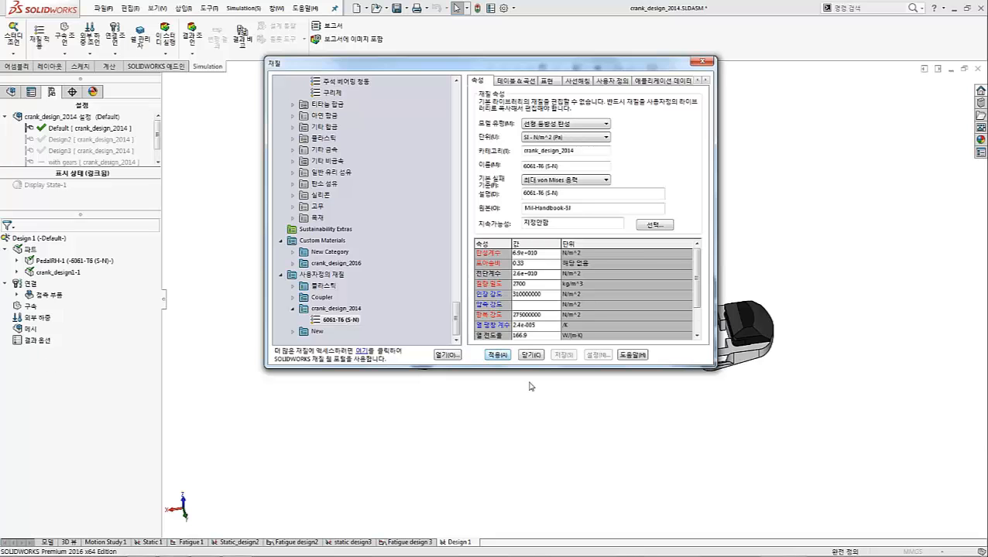
{"action": "left_click", "coordinate": [531, 356]}
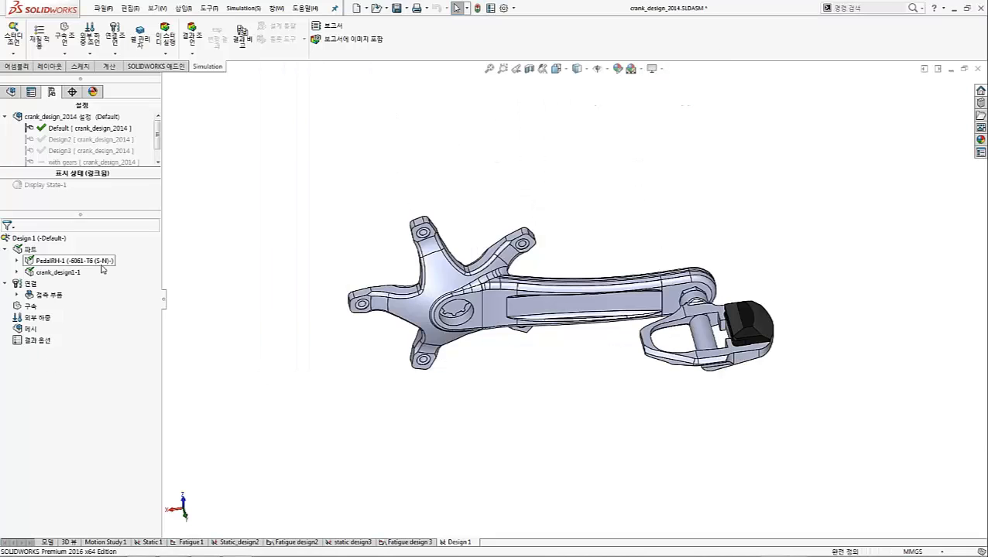
Apply the 6061-T6 (S-N) material to all parts once more
{"action": "right_click", "coordinate": [29, 250]}
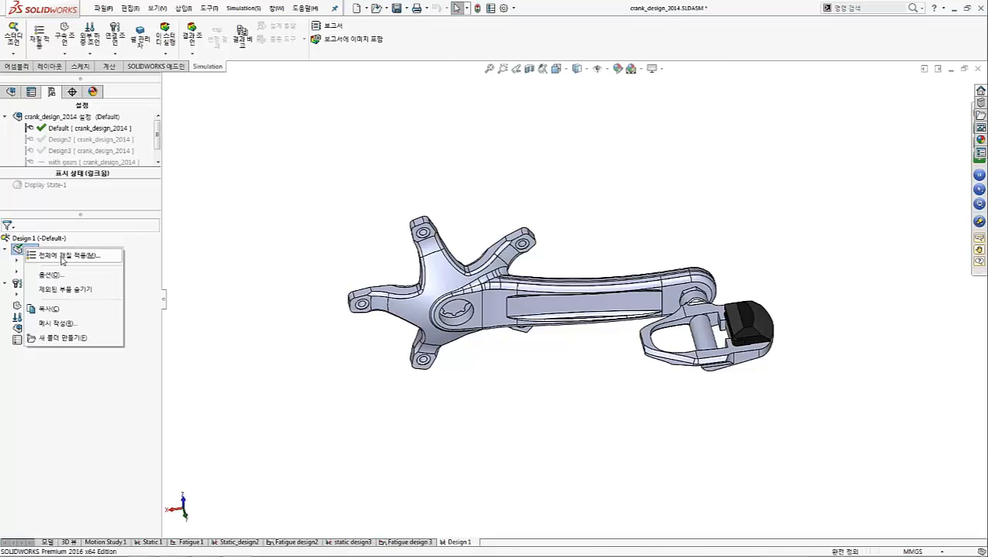
{"action": "left_click", "coordinate": [62, 256]}
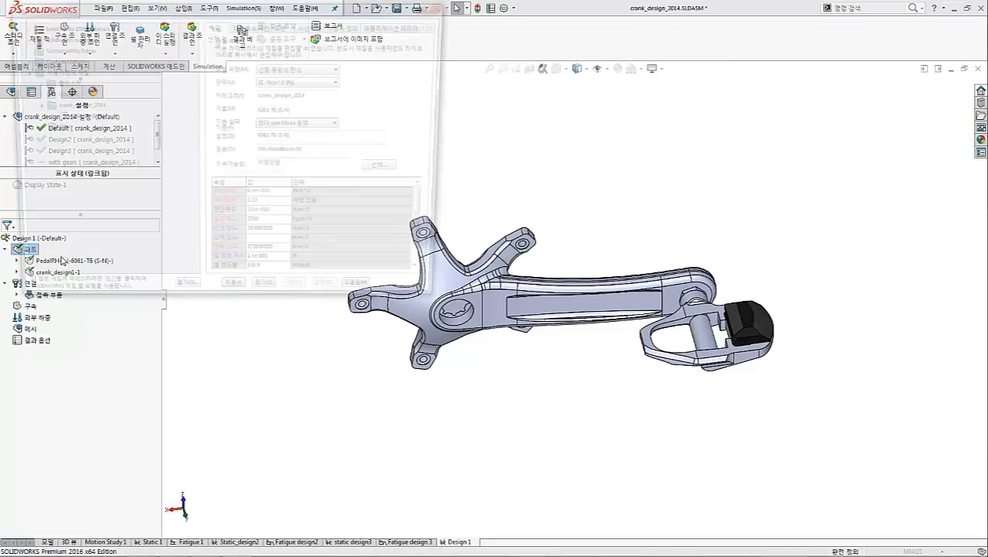
{"action": "left_click", "coordinate": [237, 296]}
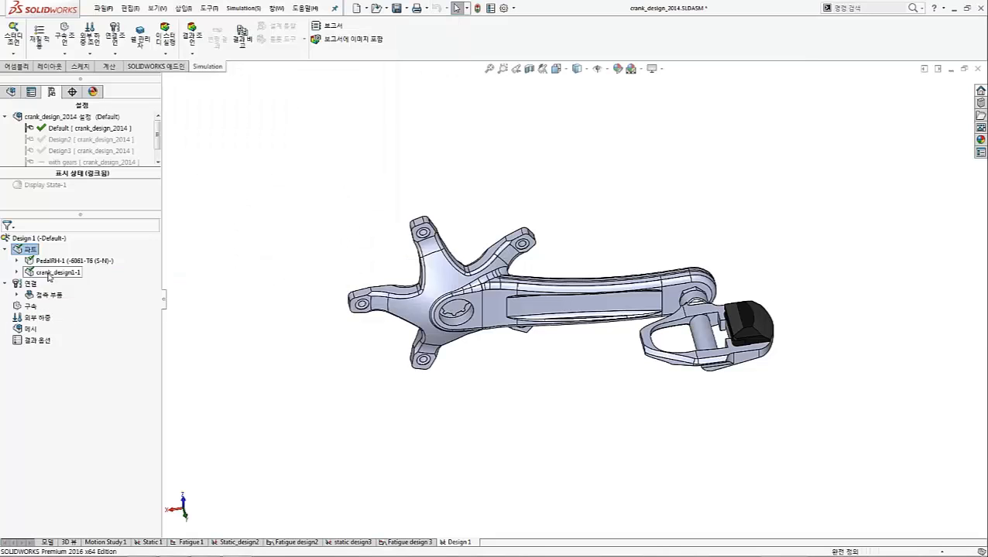
Apply 6061-T6 (S-N) directly to the crank_design1-1 part and list its solid bodies to check their material
{"action": "right_click", "coordinate": [48, 274]}
{"action": "left_click", "coordinate": [106, 284]}
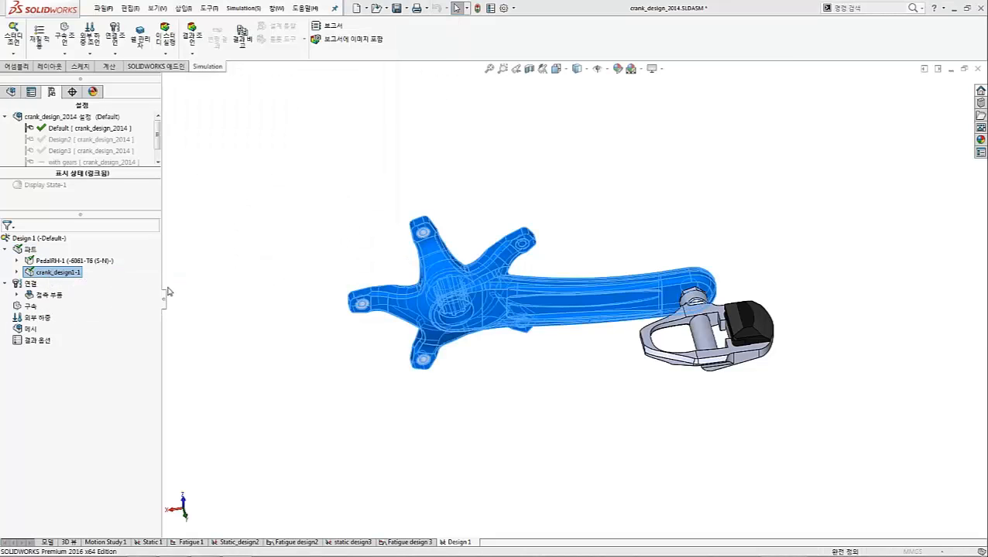
{"action": "left_click", "coordinate": [234, 300]}
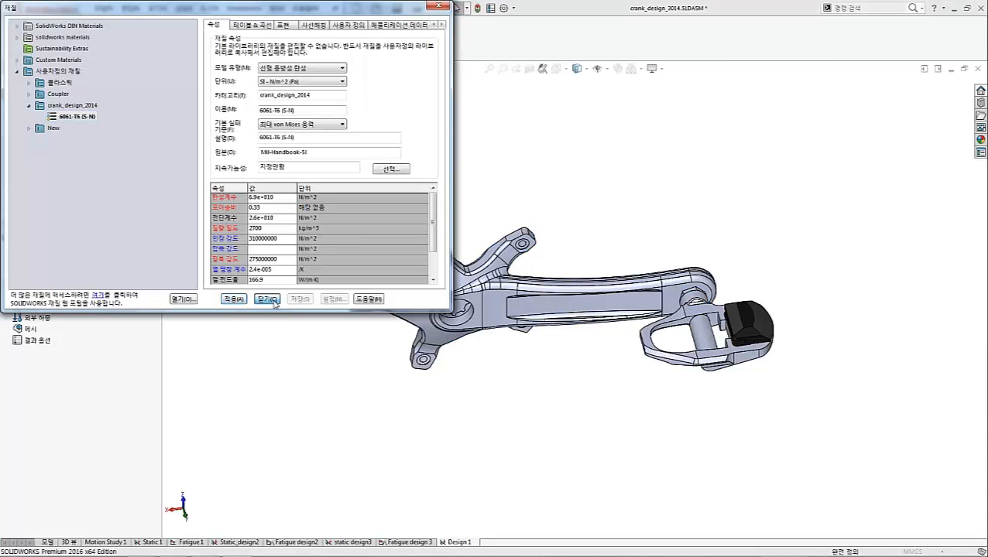
{"action": "left_click", "coordinate": [271, 300]}
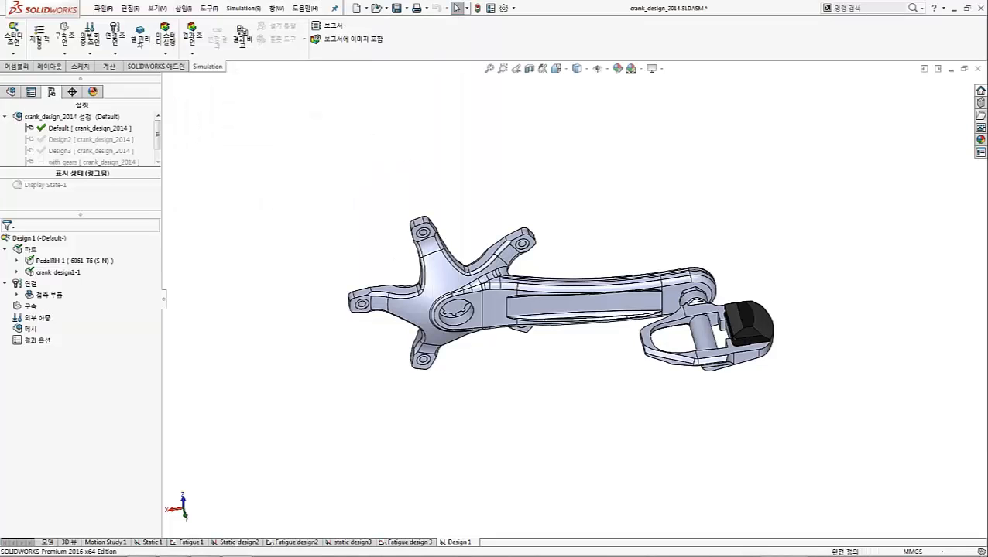
{"action": "left_click", "coordinate": [57, 274]}
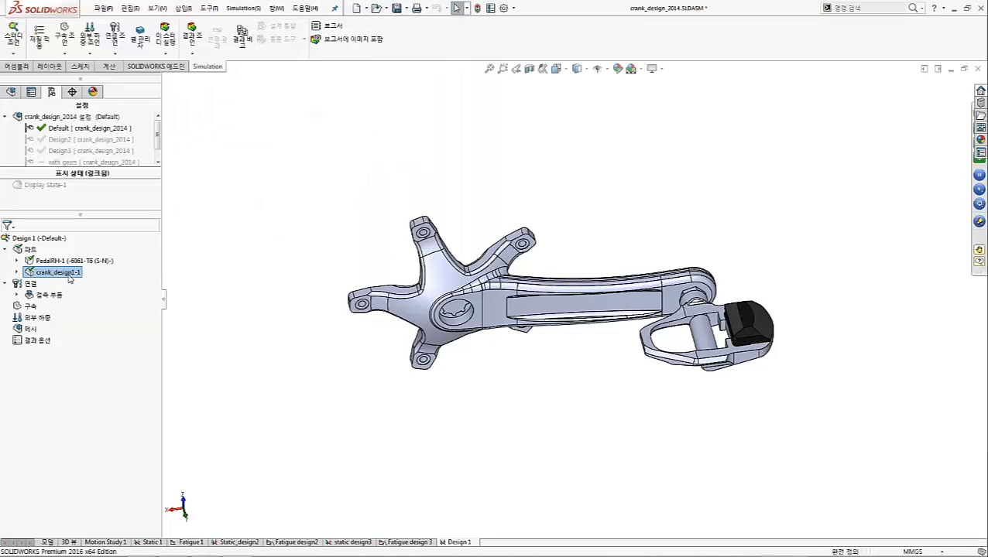
{"action": "double_click", "coordinate": [58, 276]}
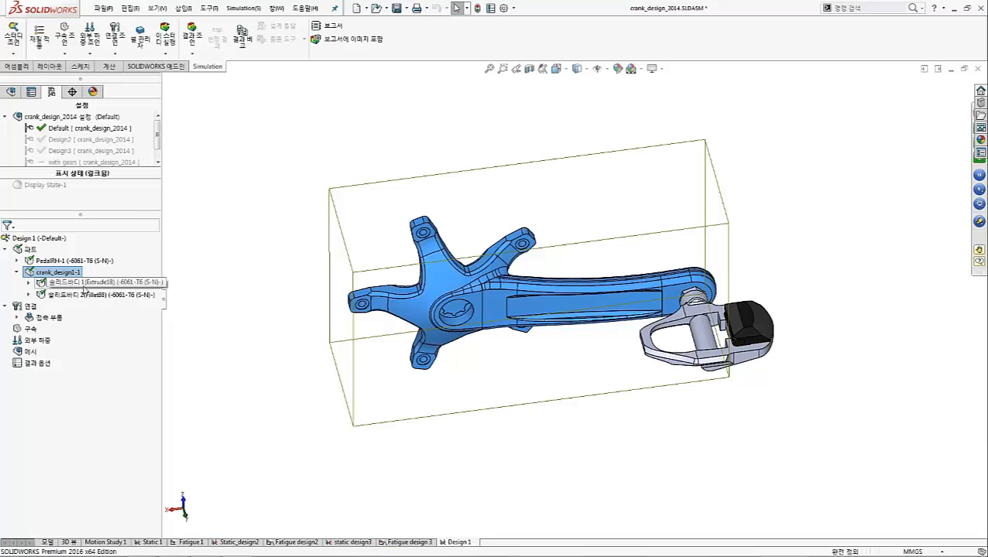
Start a fixed hinge fixture and select the cylindrical bolt-hole faces on the two upper spider arms
{"action": "right_click", "coordinate": [28, 329]}
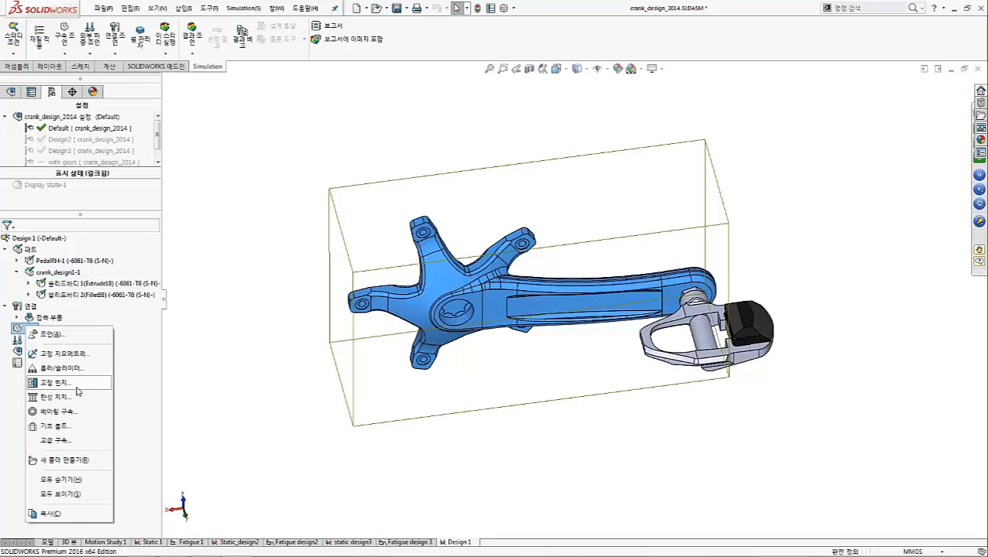
{"action": "left_click", "coordinate": [76, 387]}
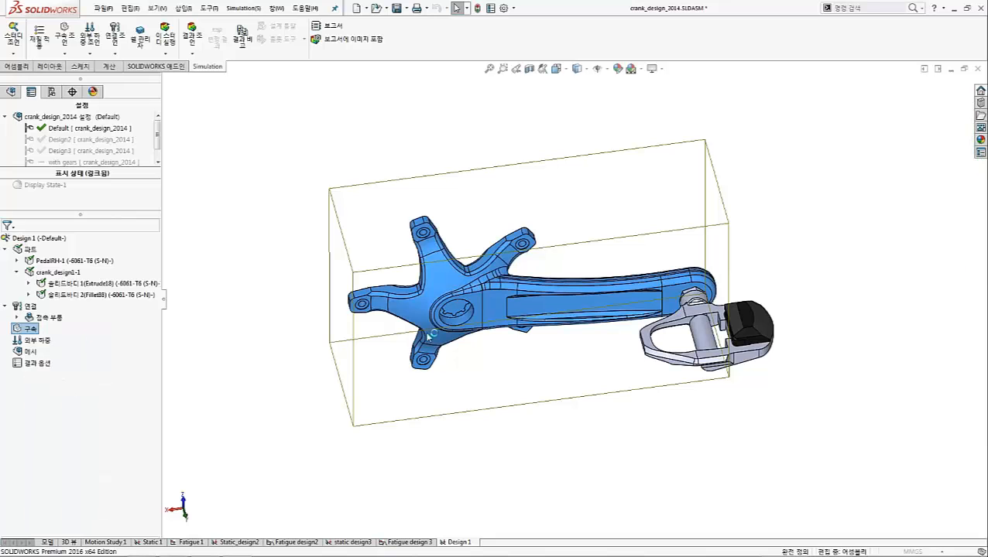
{"action": "middle_click_drag", "start_coordinate": [473, 276], "coordinate": [458, 184]}
{"action": "scroll", "coordinate": [459, 251], "scroll_direction": "down", "scroll_amount": 1}
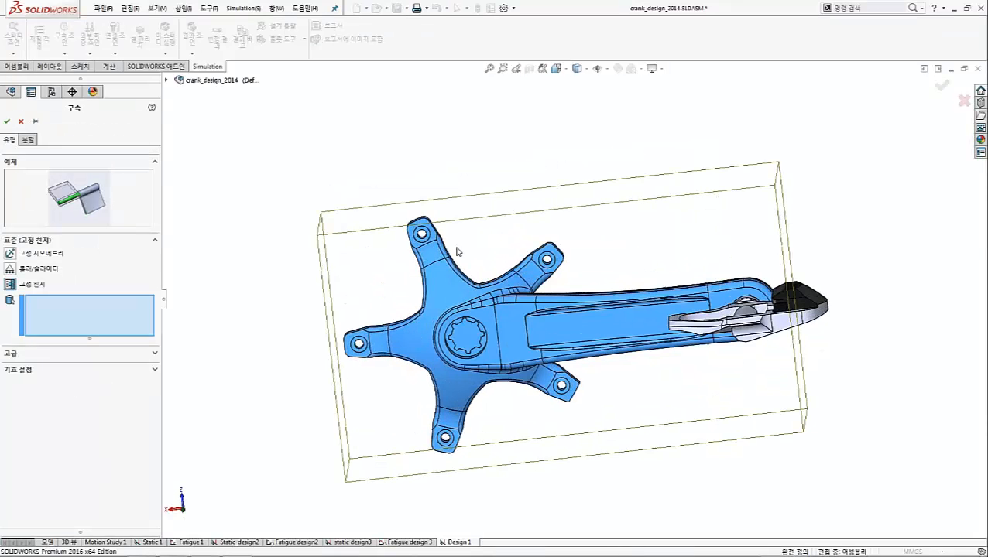
{"action": "scroll", "coordinate": [420, 234], "scroll_direction": "down", "scroll_amount": 5}
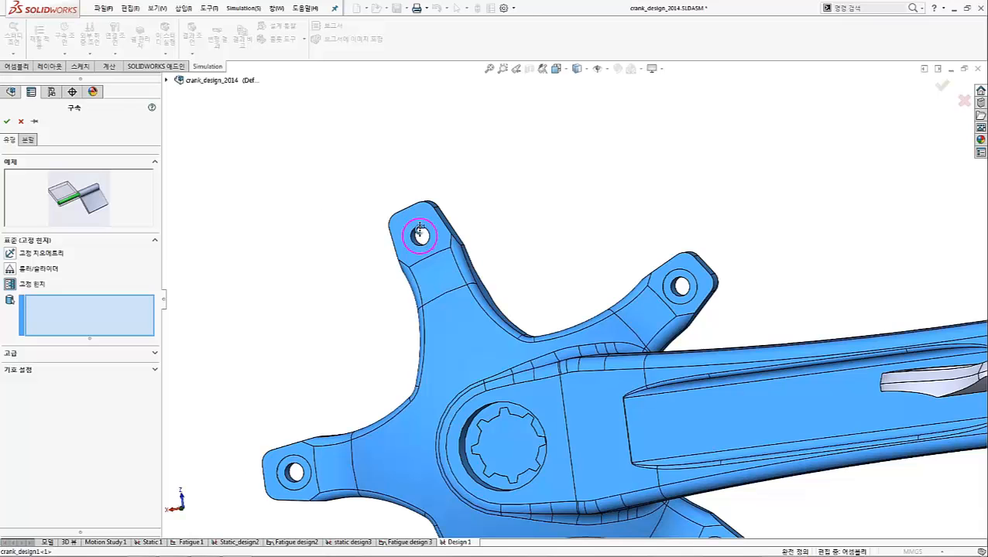
{"action": "left_click", "coordinate": [421, 233]}
{"action": "left_click", "coordinate": [672, 281]}
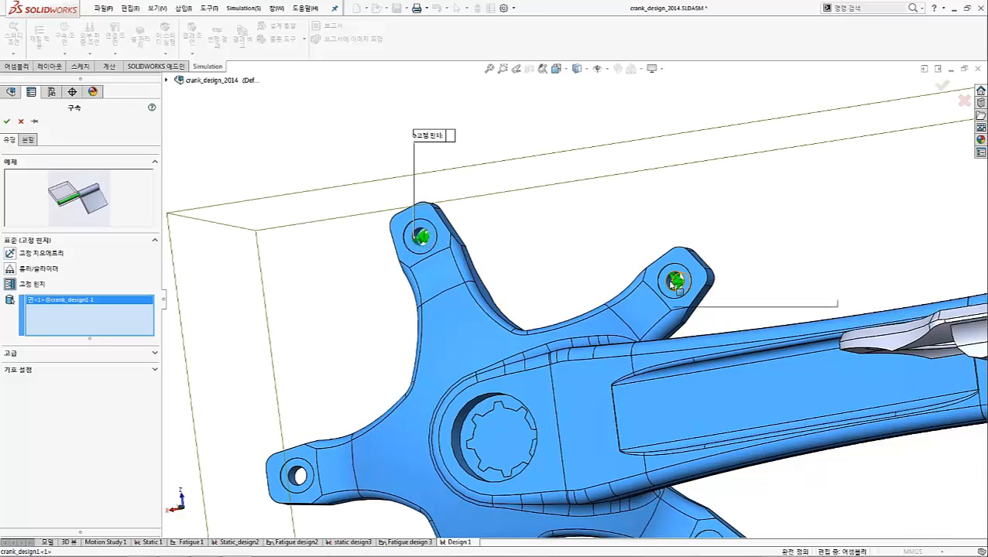
Add the bolt-hole faces of the three remaining spider arms and create the fixed hinge fixture
{"action": "scroll", "coordinate": [609, 421], "scroll_direction": "up", "scroll_amount": 5}
{"action": "scroll", "coordinate": [619, 412], "scroll_direction": "down", "scroll_amount": 2}
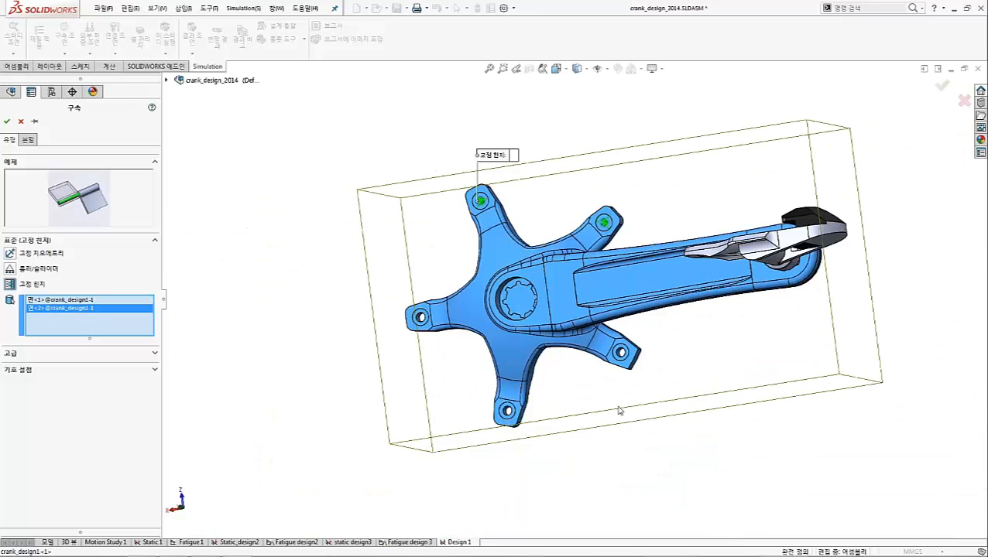
{"action": "scroll", "coordinate": [619, 411], "scroll_direction": "down", "scroll_amount": 4}
{"action": "left_click", "coordinate": [612, 268]}
{"action": "left_click", "coordinate": [370, 389]}
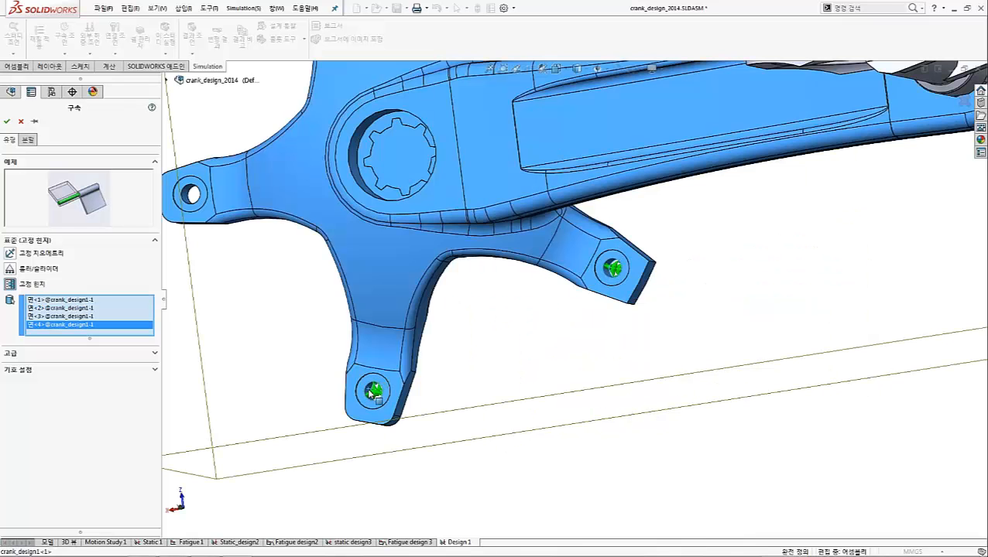
{"action": "left_click", "coordinate": [187, 193]}
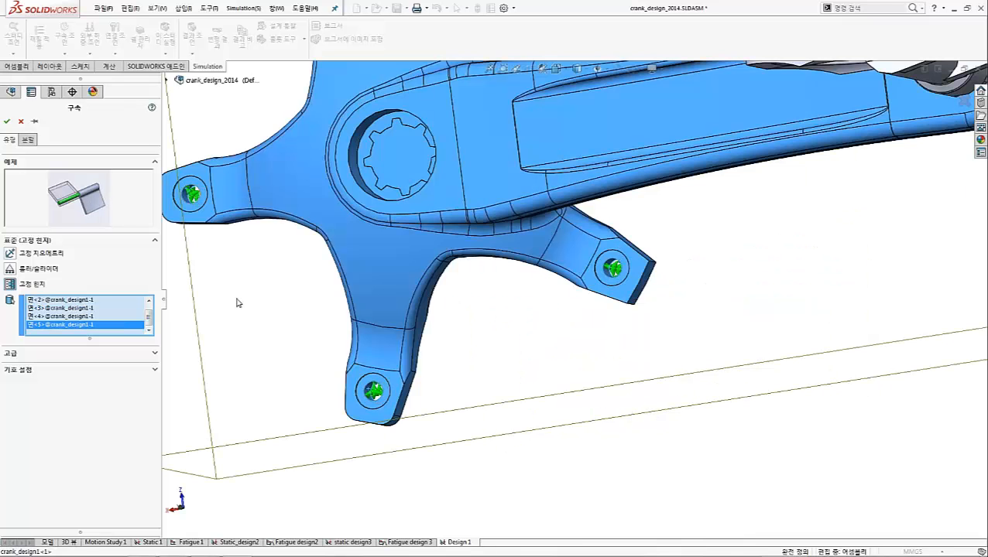
{"action": "key", "text": "f"}
{"action": "scroll", "coordinate": [303, 281], "scroll_direction": "up", "scroll_amount": 2}
{"action": "left_click", "coordinate": [6, 121]}
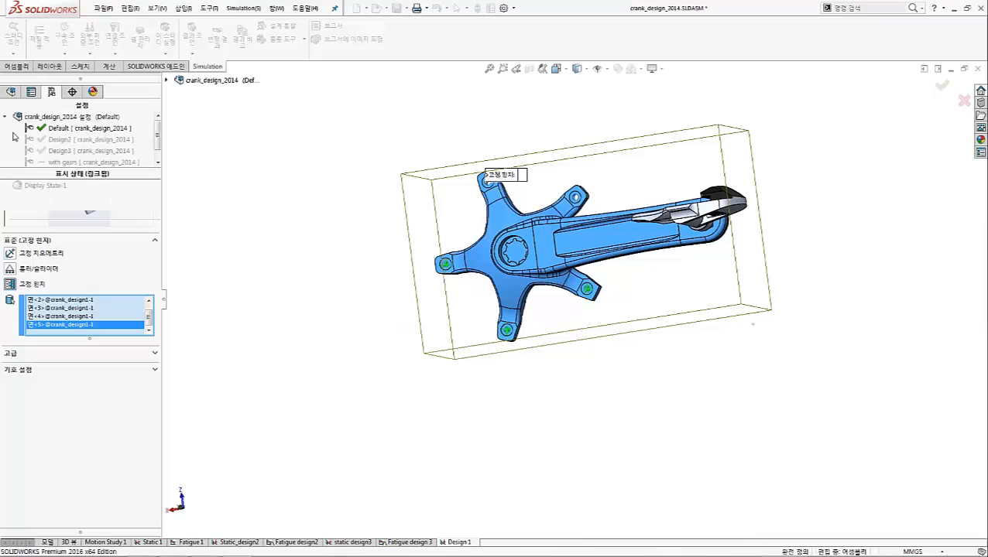
Add a fixed hinge fixture to the cylindrical face of the shaft protruding from the back of the crank
{"action": "middle_click_drag", "start_coordinate": [673, 278], "coordinate": [548, 319]}
{"action": "scroll", "coordinate": [548, 319], "scroll_direction": "down", "scroll_amount": 5}
{"action": "left_click", "coordinate": [531, 294]}
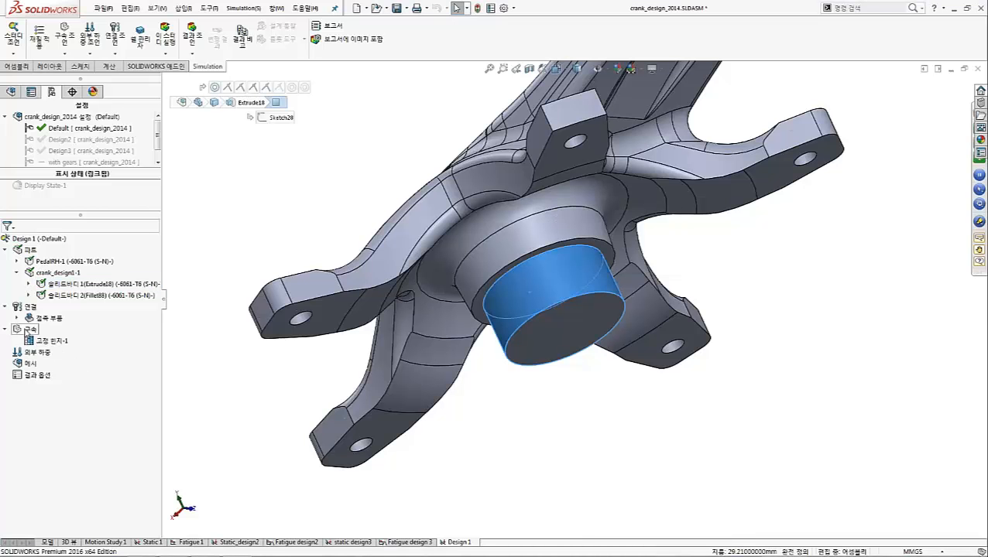
{"action": "right_click", "coordinate": [26, 330]}
{"action": "left_click", "coordinate": [66, 385]}
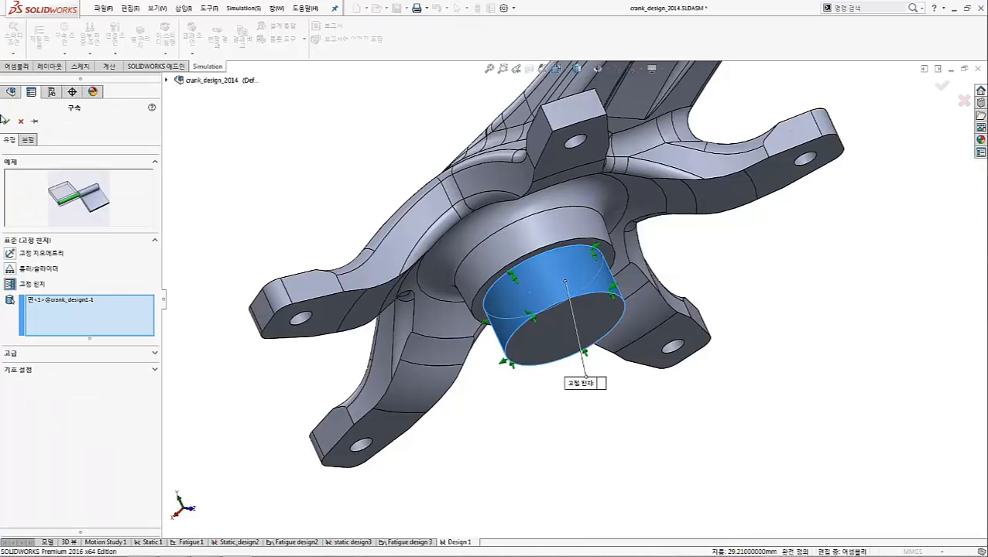
{"action": "left_click", "coordinate": [4, 120]}
Start a normal force load and select two upper faces of the pedal frame on the side nearest the crank arm
{"action": "middle_click_drag", "start_coordinate": [652, 351], "coordinate": [608, 414]}
{"action": "scroll", "coordinate": [607, 414], "scroll_direction": "up", "scroll_amount": 5}
{"action": "right_click", "coordinate": [34, 364]}
{"action": "left_click", "coordinate": [64, 126]}
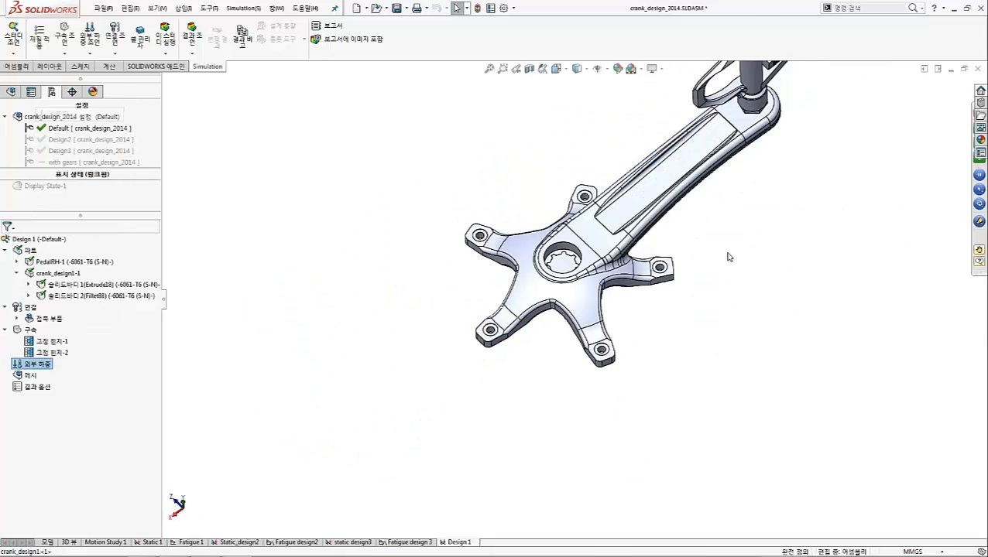
{"action": "middle_click_drag", "start_coordinate": [730, 256], "coordinate": [759, 429]}
{"action": "scroll", "coordinate": [840, 183], "scroll_direction": "down", "scroll_amount": 3}
{"action": "left_click", "coordinate": [840, 184]}
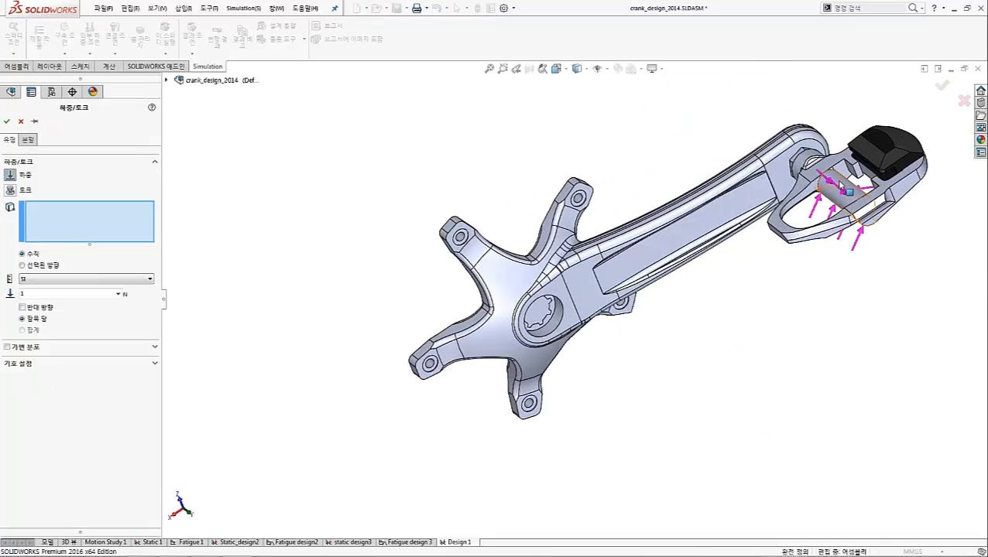
{"action": "scroll", "coordinate": [840, 185], "scroll_direction": "down", "scroll_amount": 3}
{"action": "left_click", "coordinate": [763, 178]}
{"action": "left_click", "coordinate": [717, 216]}
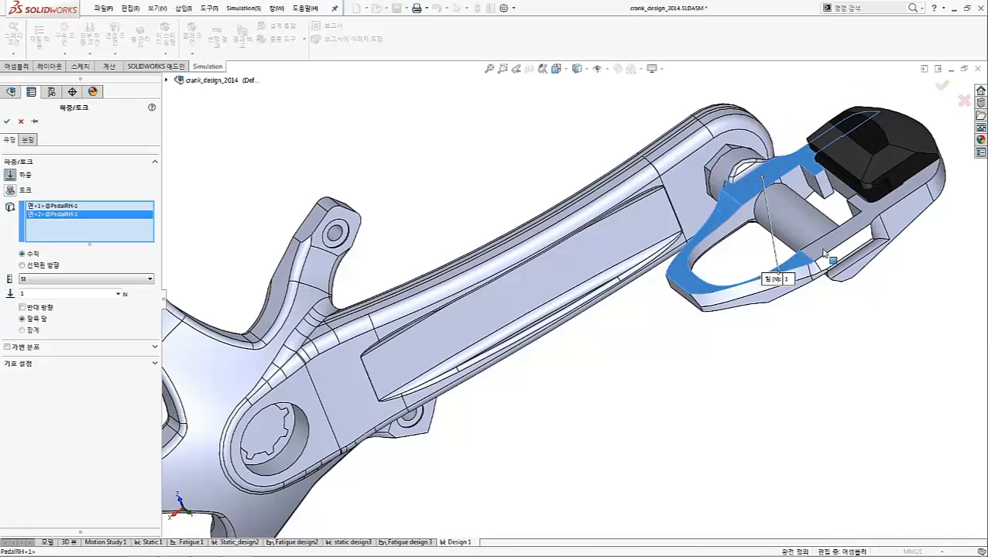
Add the pedal frame's outer upper face and create the load as a 1350 N total force
{"action": "left_click", "coordinate": [823, 251]}
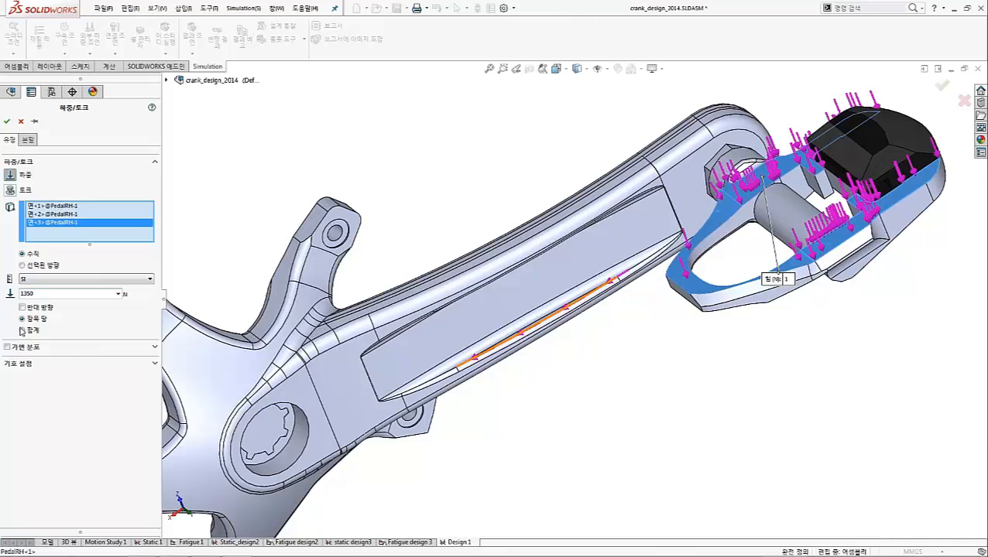
{"action": "left_click", "coordinate": [6, 121]}
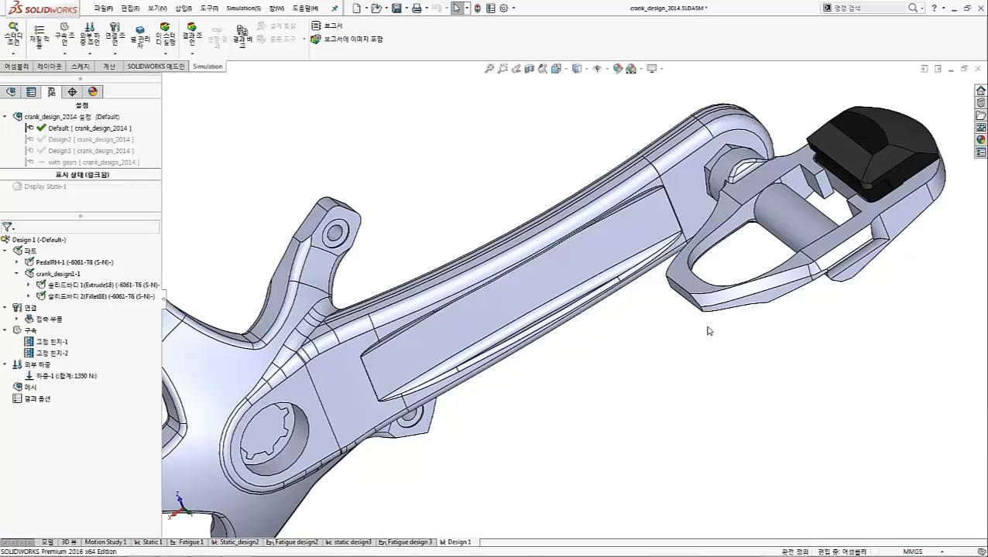
{"action": "key", "text": "f"}
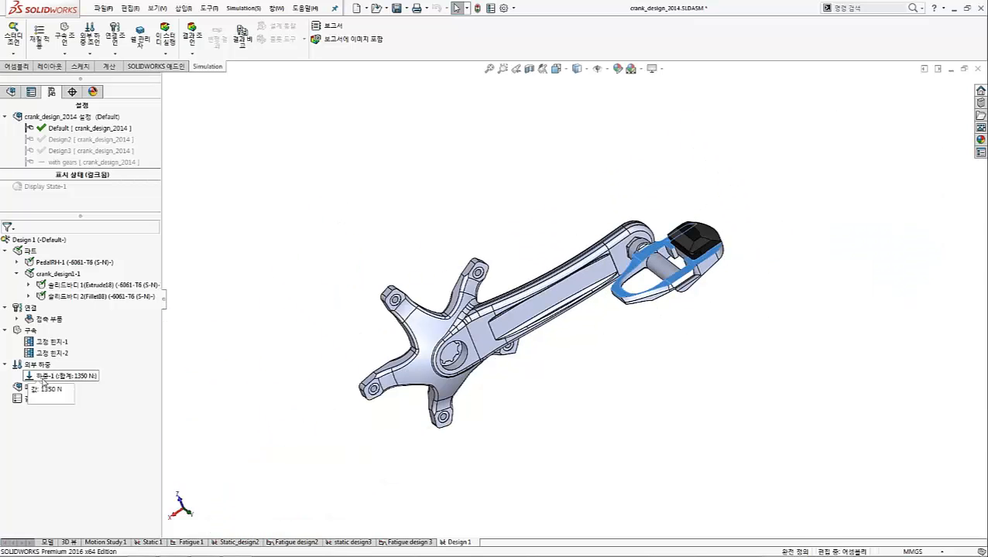
Open the mesh settings for Design 1, try the curvature-based mesh parameters, and close without creating a mesh
{"action": "right_click", "coordinate": [25, 389]}
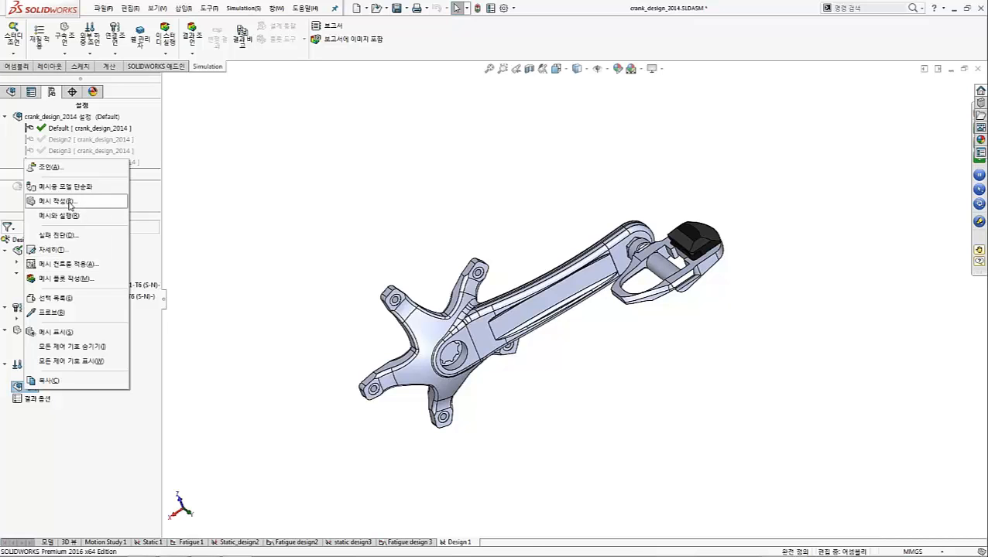
{"action": "left_click", "coordinate": [72, 204]}
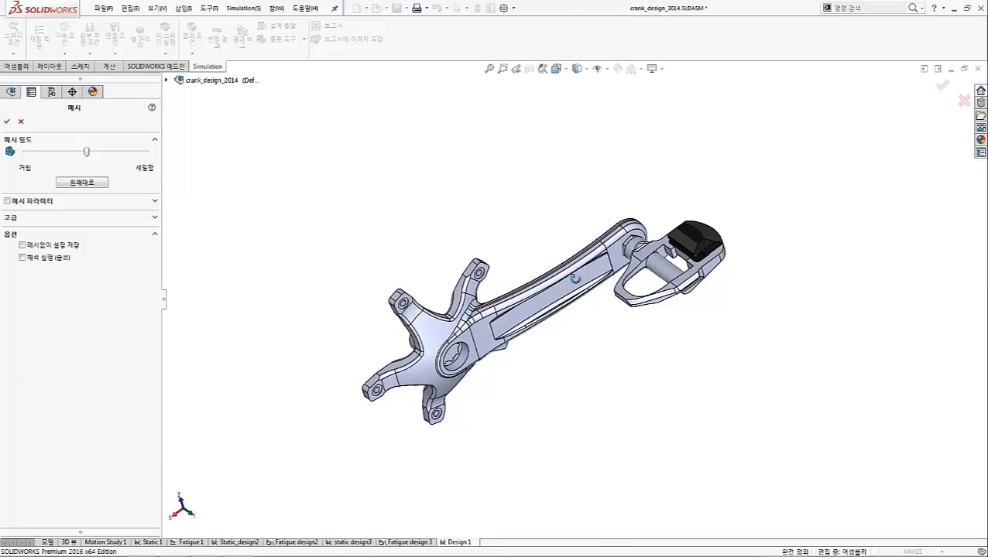
{"action": "scroll", "coordinate": [602, 283], "scroll_direction": "down", "scroll_amount": 3}
{"action": "scroll", "coordinate": [602, 285], "scroll_direction": "down", "scroll_amount": 2}
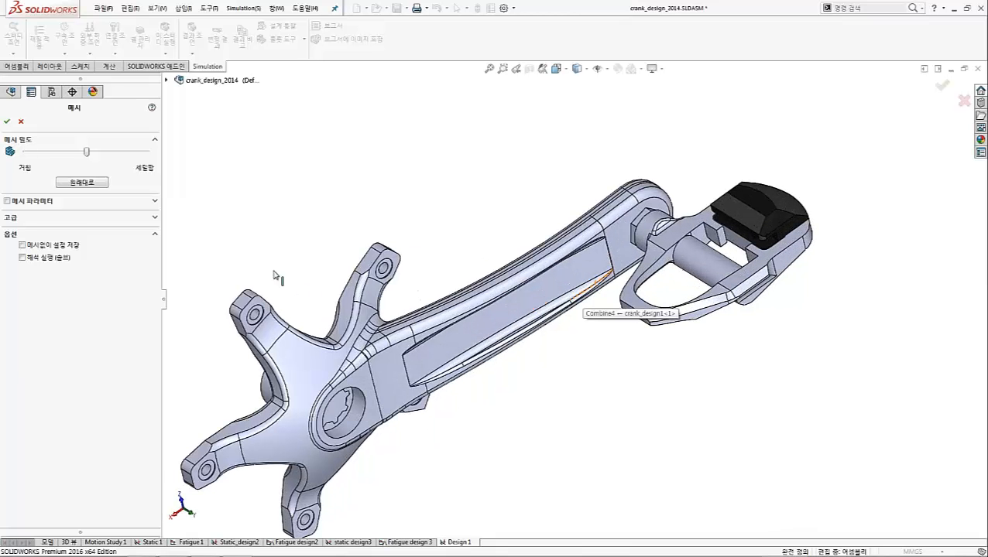
{"action": "left_click", "coordinate": [31, 200]}
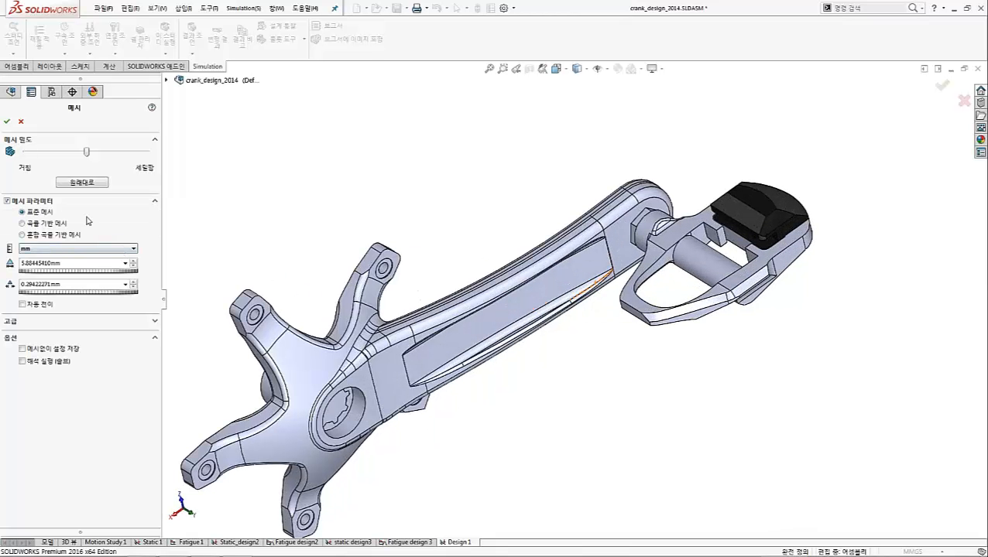
{"action": "left_click", "coordinate": [22, 223]}
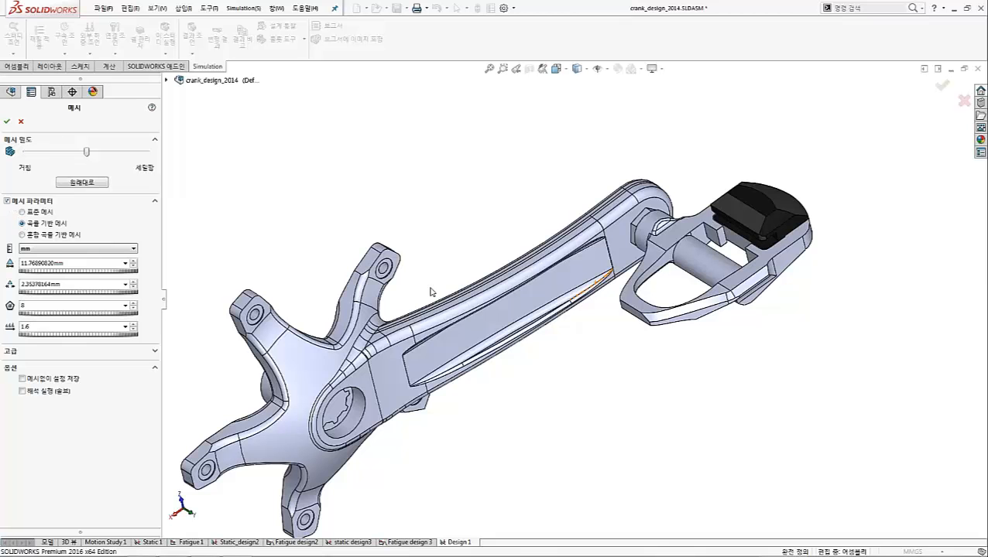
{"action": "left_click", "coordinate": [21, 122]}
Examine the crank arm's edges and the fillets where it joins the spider arms from several sides
{"action": "middle_click_drag", "start_coordinate": [406, 331], "coordinate": [434, 344]}
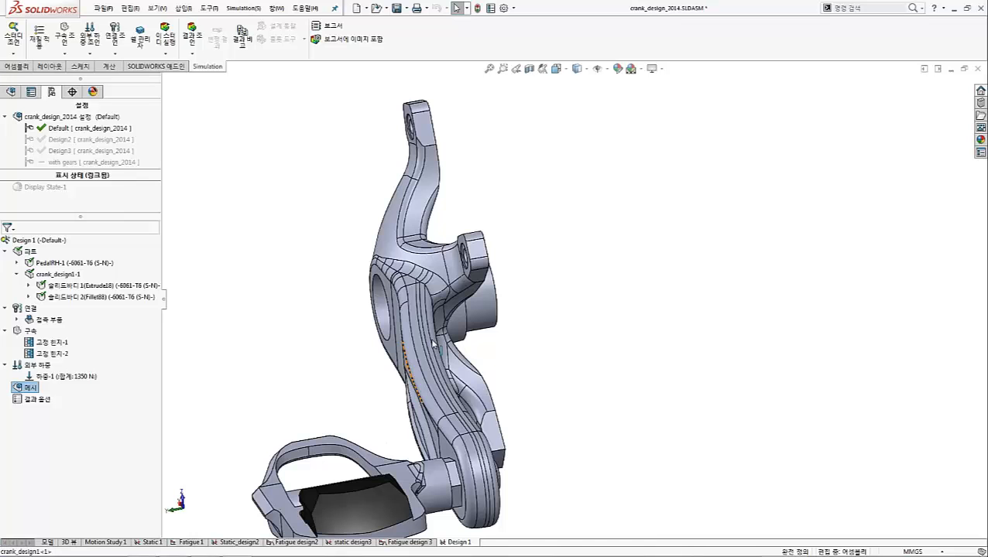
{"action": "scroll", "coordinate": [434, 343], "scroll_direction": "down", "scroll_amount": 5}
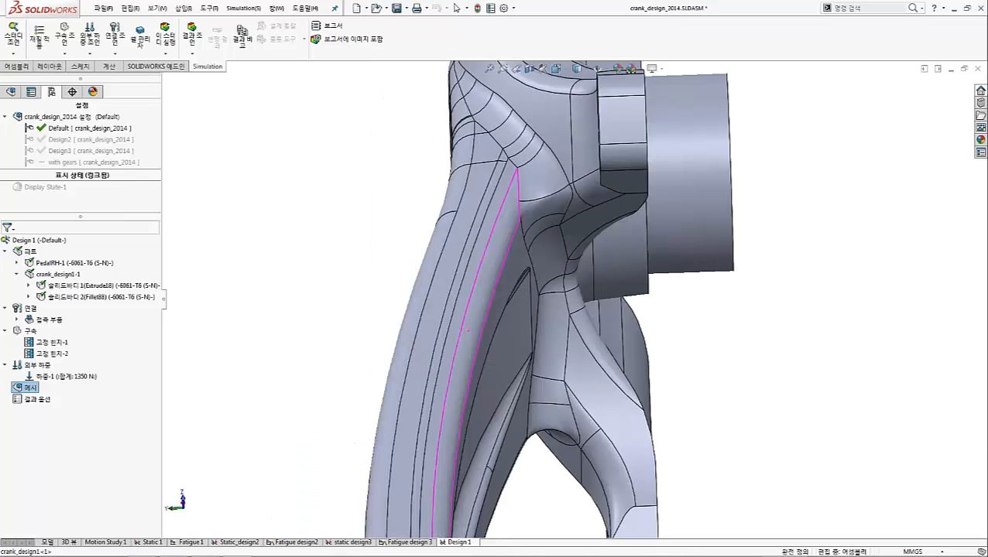
{"action": "scroll", "coordinate": [489, 326], "scroll_direction": "up", "scroll_amount": 6}
{"action": "middle_click_drag", "start_coordinate": [519, 379], "coordinate": [464, 370]}
{"action": "scroll", "coordinate": [635, 325], "scroll_direction": "down", "scroll_amount": 1}
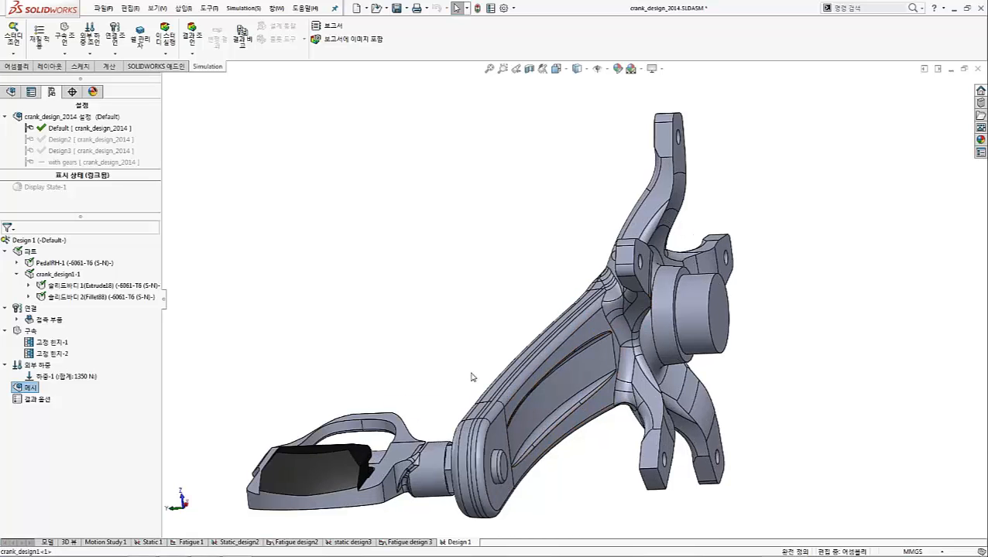
{"action": "middle_click_drag", "start_coordinate": [534, 378], "coordinate": [649, 363]}
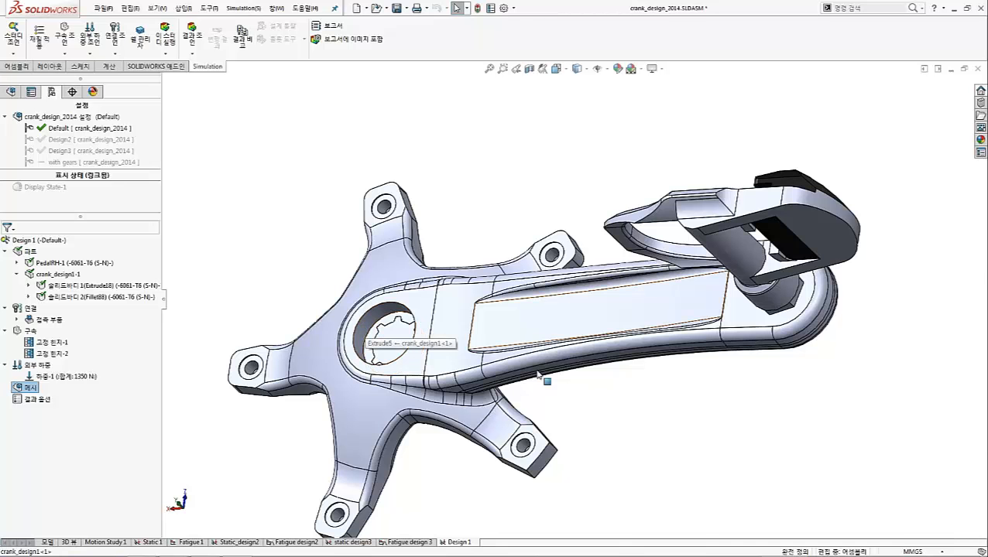
{"action": "middle_click_drag", "start_coordinate": [545, 380], "coordinate": [500, 267]}
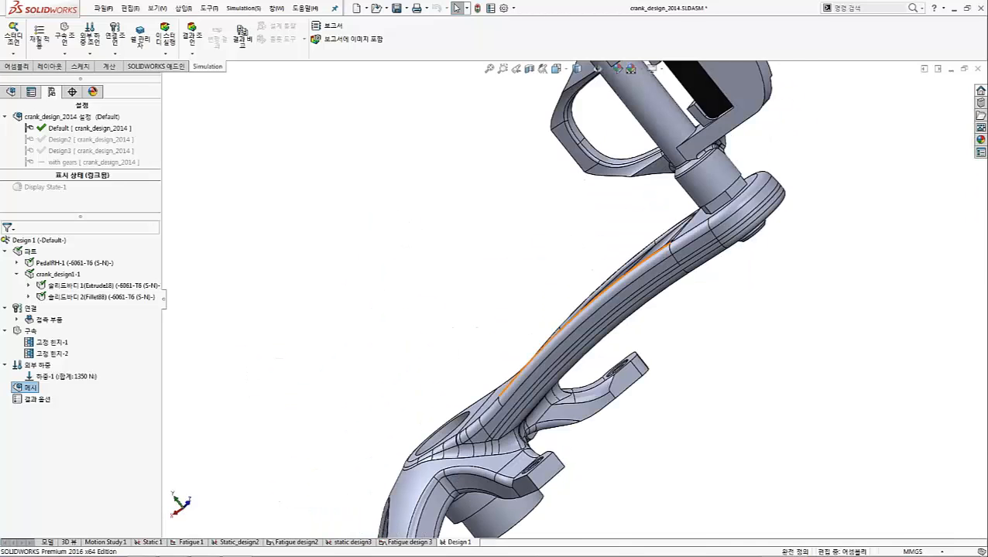
{"action": "scroll", "coordinate": [537, 440], "scroll_direction": "down", "scroll_amount": 6}
{"action": "mouse_move", "coordinate": [586, 305]}
{"action": "middle_mouse_down"}
{"action": "mouse_move", "coordinate": [570, 305]}
{"action": "mouse_move", "coordinate": [594, 299]}
{"action": "middle_mouse_up"}
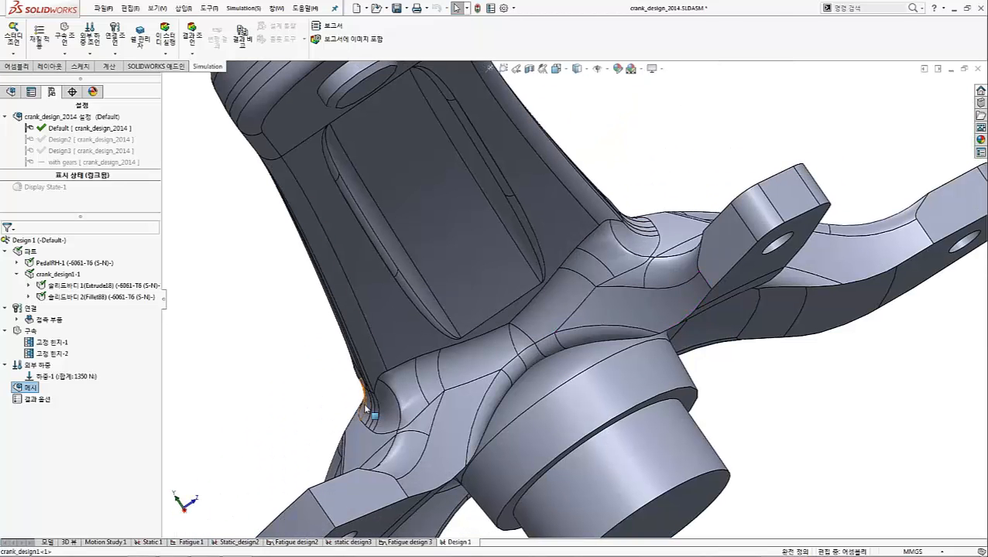
{"action": "middle_click_drag", "start_coordinate": [371, 410], "coordinate": [278, 398]}
Start a mesh control and select seven adjoining fillet faces where the crank arm meets a spider arm
{"action": "right_click", "coordinate": [24, 387]}
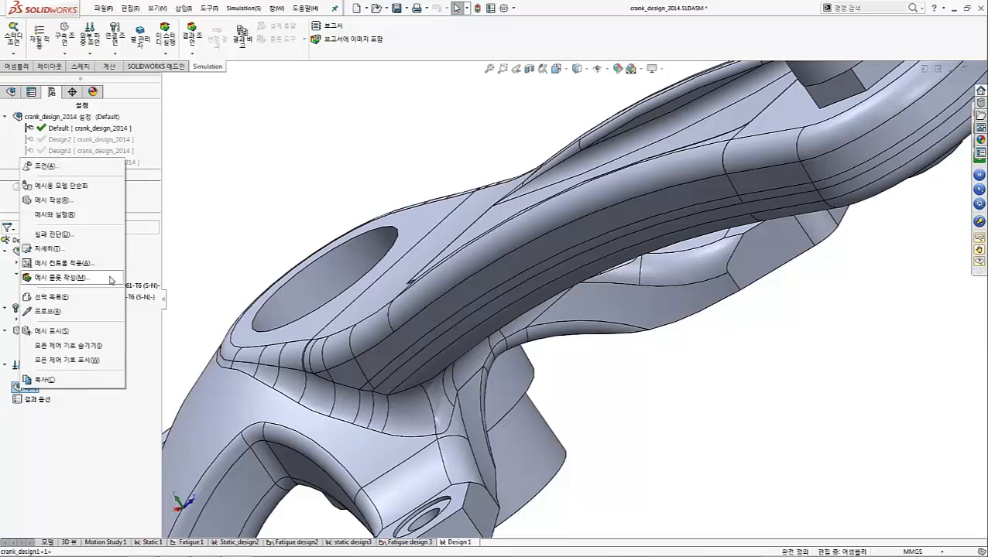
{"action": "left_click", "coordinate": [57, 265]}
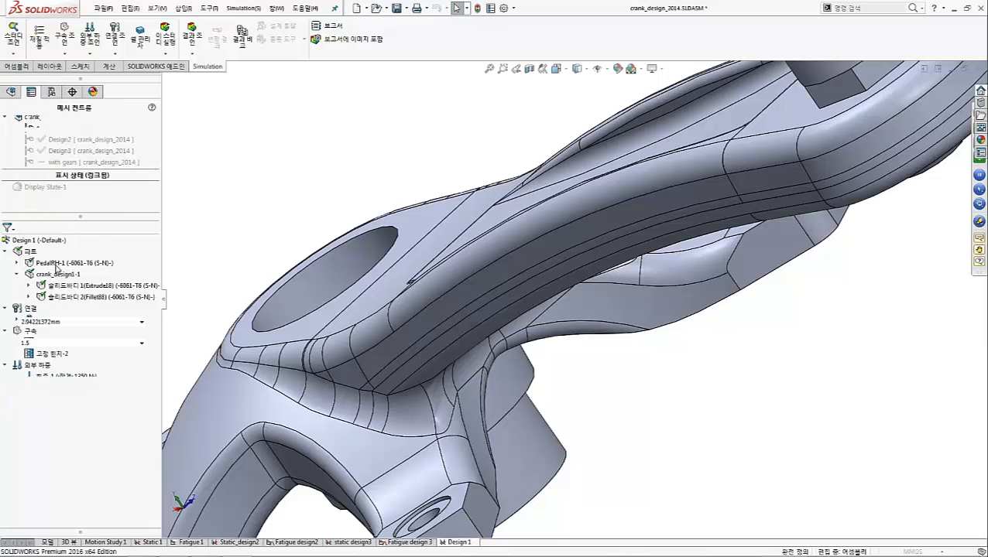
{"action": "left_click", "coordinate": [415, 408]}
{"action": "left_click", "coordinate": [434, 417]}
{"action": "left_click", "coordinate": [378, 414]}
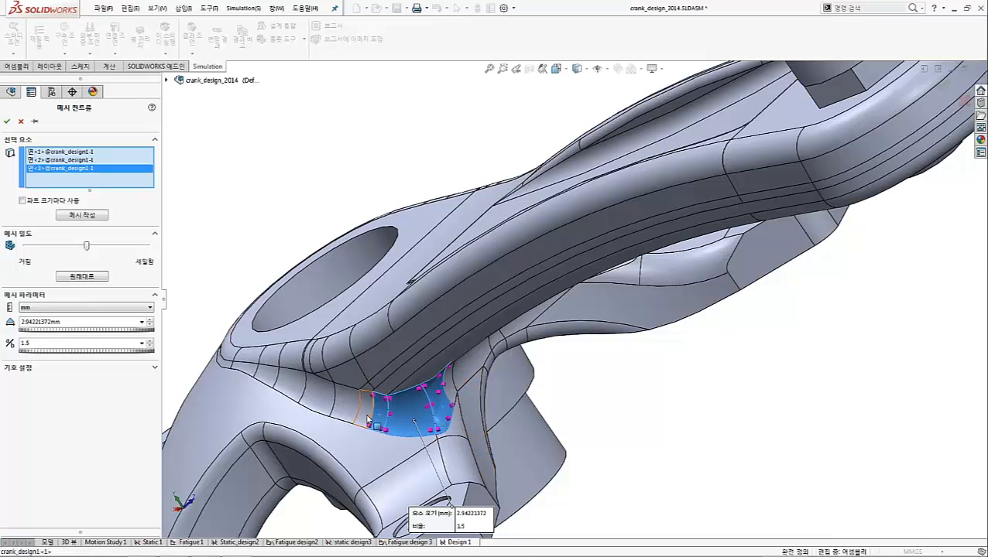
{"action": "left_click", "coordinate": [368, 418]}
{"action": "left_click", "coordinate": [357, 416]}
{"action": "left_click", "coordinate": [458, 380]}
{"action": "left_click", "coordinate": [468, 371]}
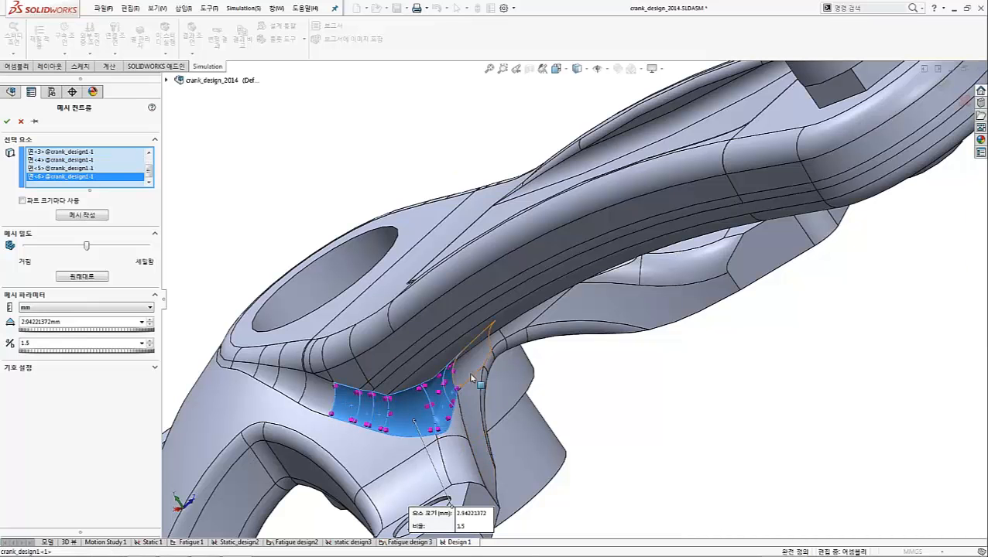
Set the mesh control's element size to 1 mm, check the selected fillet faces, and cancel the control
{"action": "left_click", "coordinate": [78, 322]}
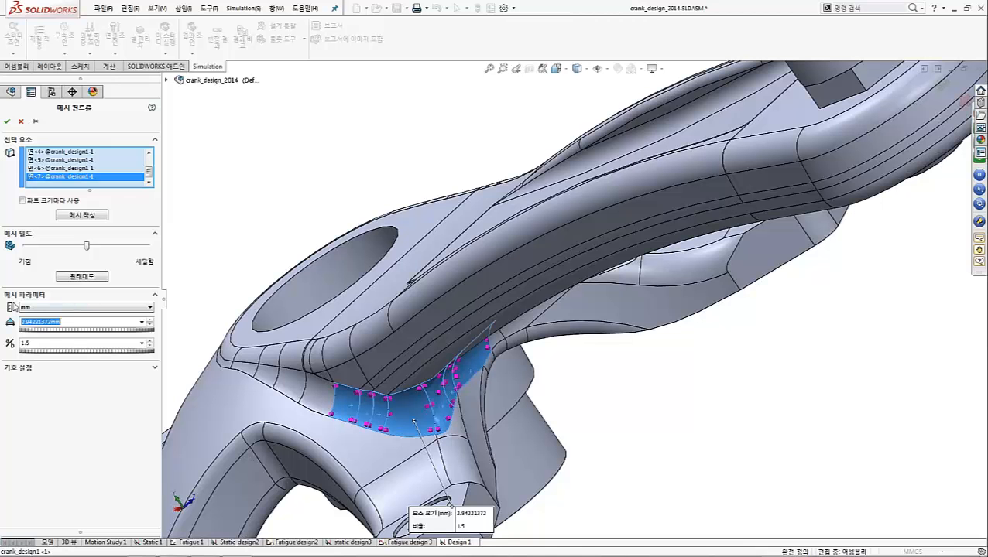
{"action": "type", "text": "1.00000000mm"}
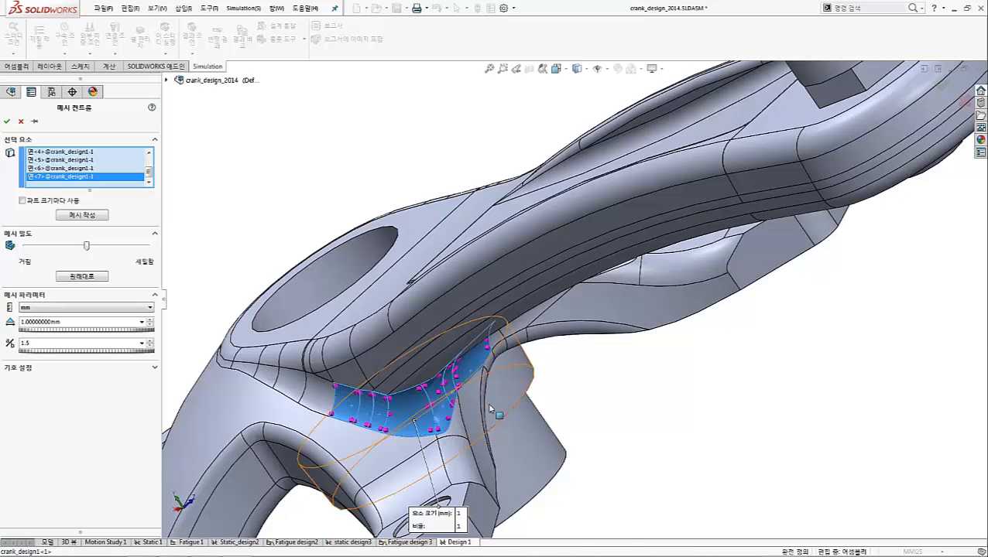
{"action": "mouse_move", "coordinate": [464, 403]}
{"action": "middle_mouse_down"}
{"action": "mouse_move", "coordinate": [470, 370]}
{"action": "mouse_move", "coordinate": [461, 399]}
{"action": "middle_mouse_up"}
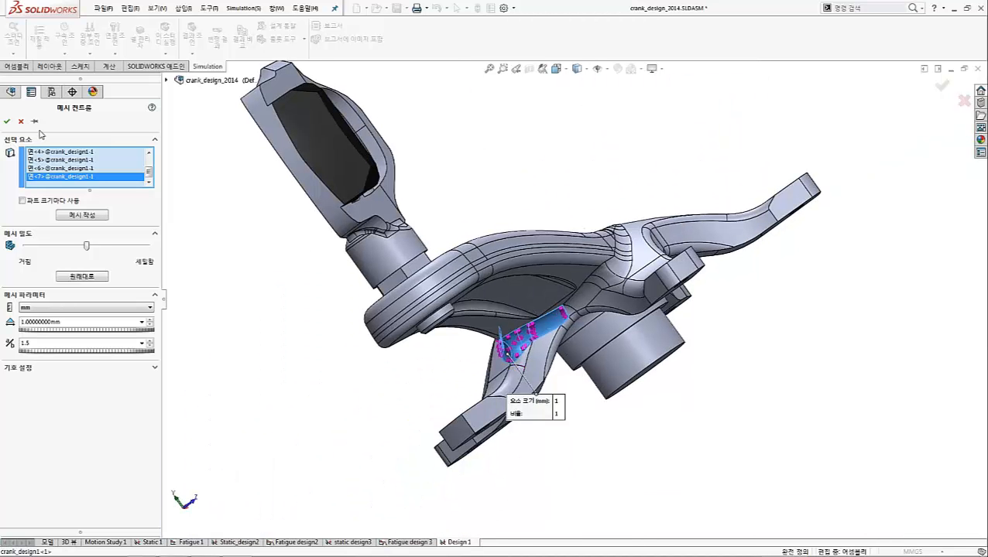
{"action": "left_click", "coordinate": [22, 122]}
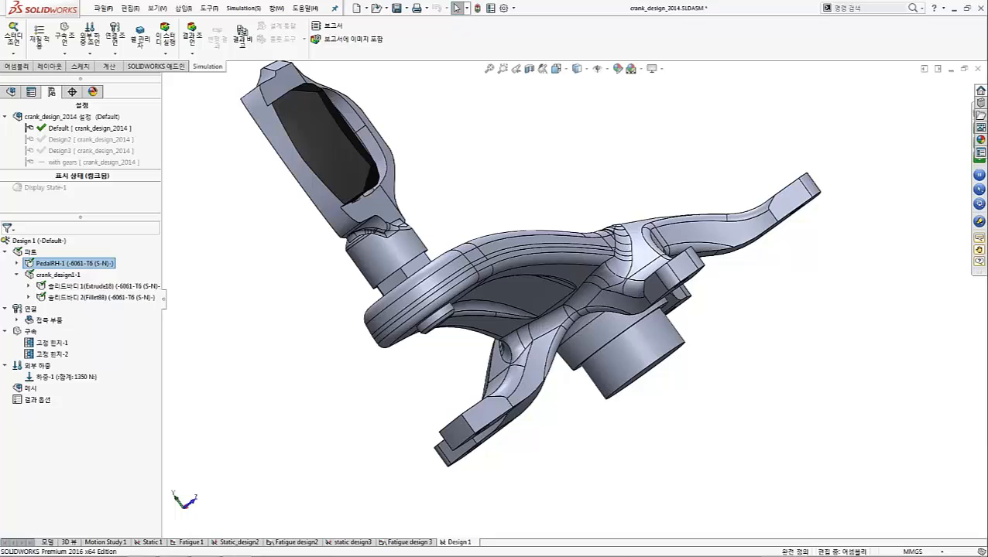
Switch to the Static 1 study and expand its parts, fixtures, external loads and mesh controls for review
{"action": "middle_click_drag", "start_coordinate": [348, 209], "coordinate": [364, 267]}
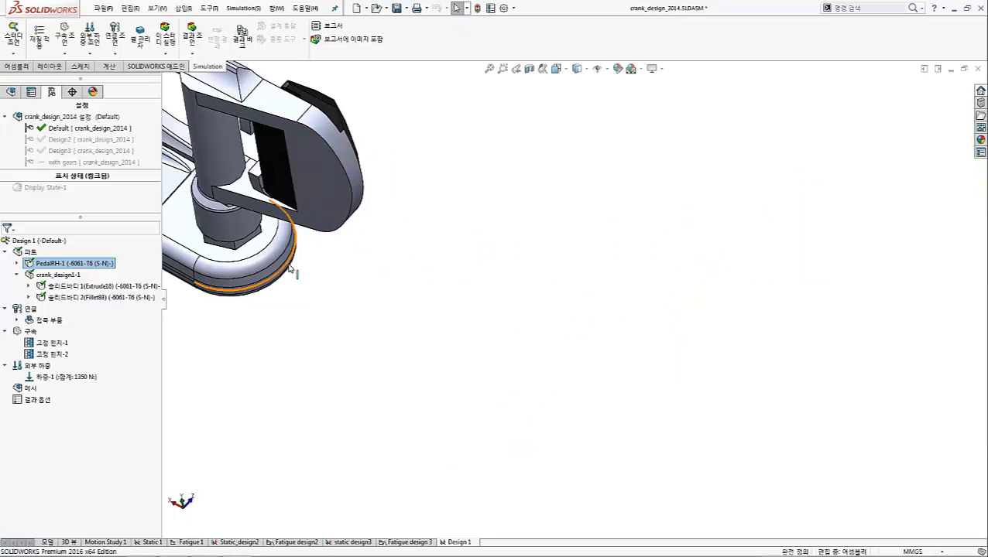
{"action": "scroll", "coordinate": [300, 232], "scroll_direction": "up", "scroll_amount": 6}
{"action": "scroll", "coordinate": [304, 210], "scroll_direction": "down", "scroll_amount": 2}
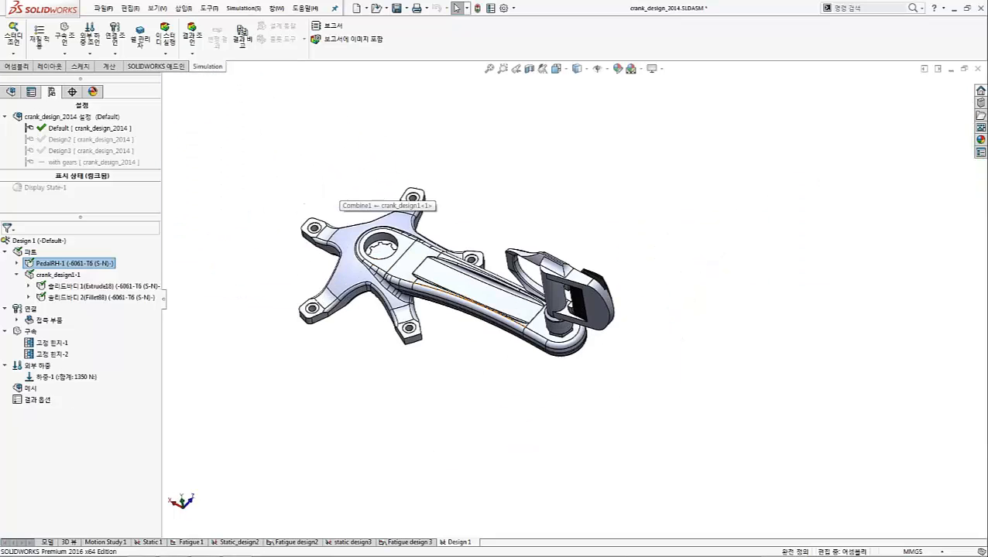
{"action": "scroll", "coordinate": [329, 189], "scroll_direction": "down", "scroll_amount": 2}
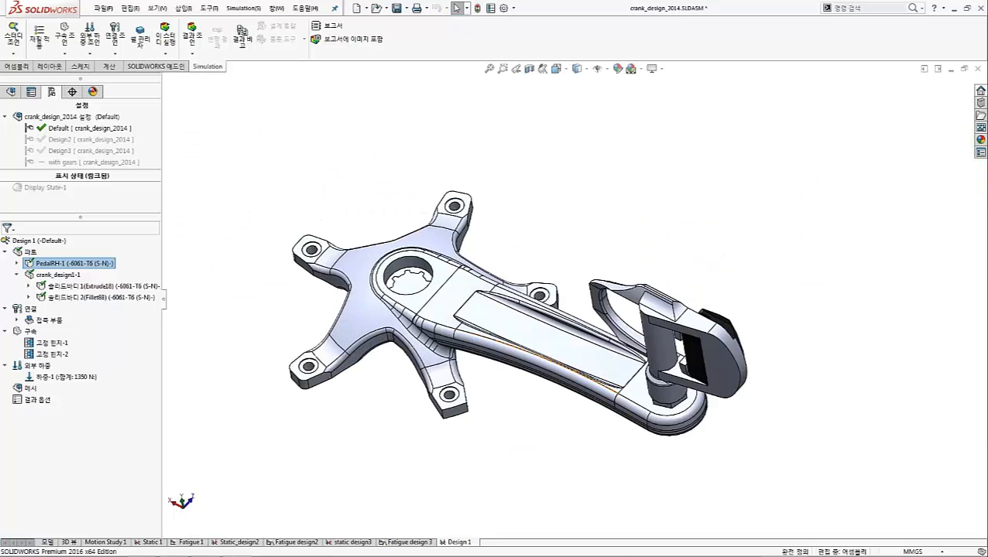
{"action": "left_click", "coordinate": [149, 542]}
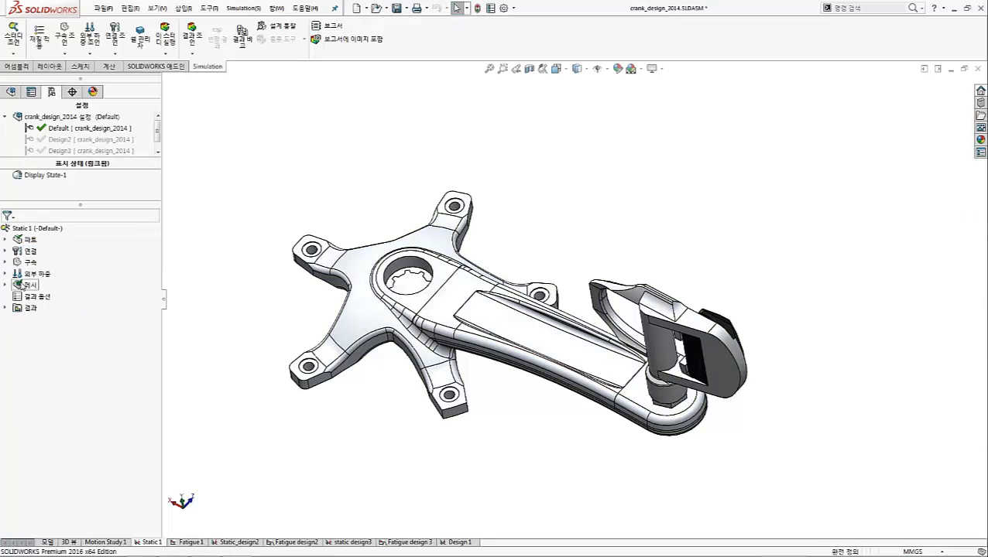
{"action": "left_click_drag", "start_coordinate": [163, 247], "coordinate": [118, 242]}
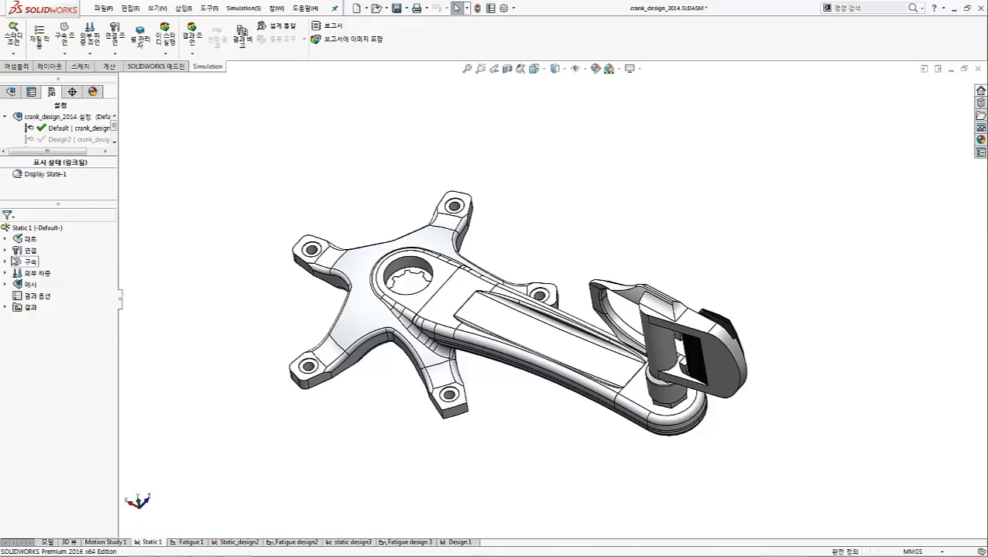
{"action": "left_click", "coordinate": [5, 240]}
{"action": "left_click", "coordinate": [6, 308]}
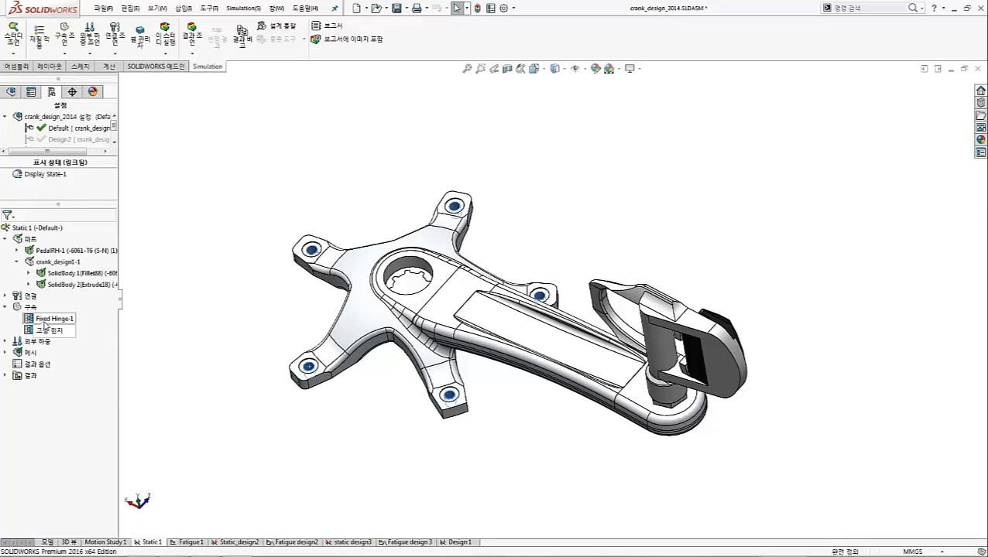
{"action": "left_click", "coordinate": [5, 341]}
{"action": "left_click", "coordinate": [66, 352]}
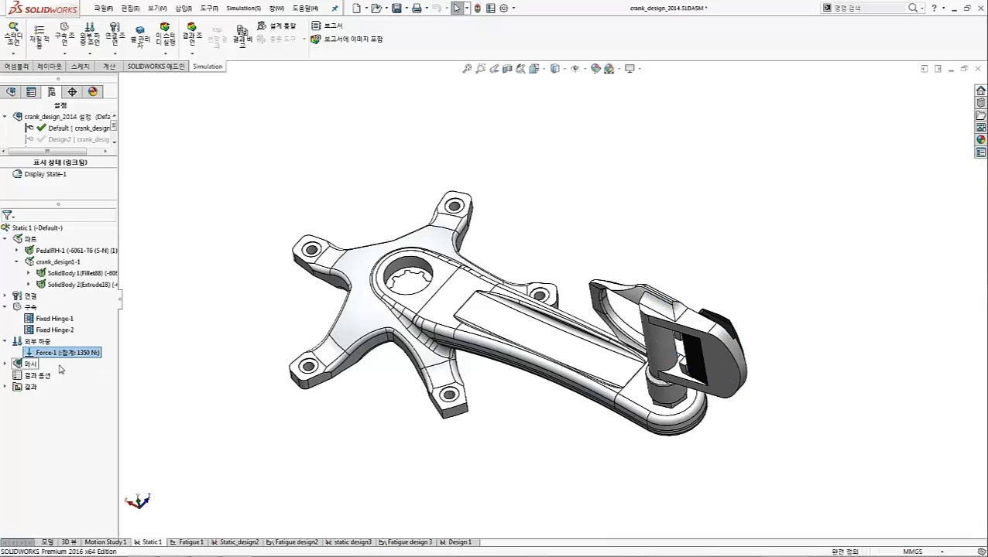
{"action": "left_click", "coordinate": [6, 364]}
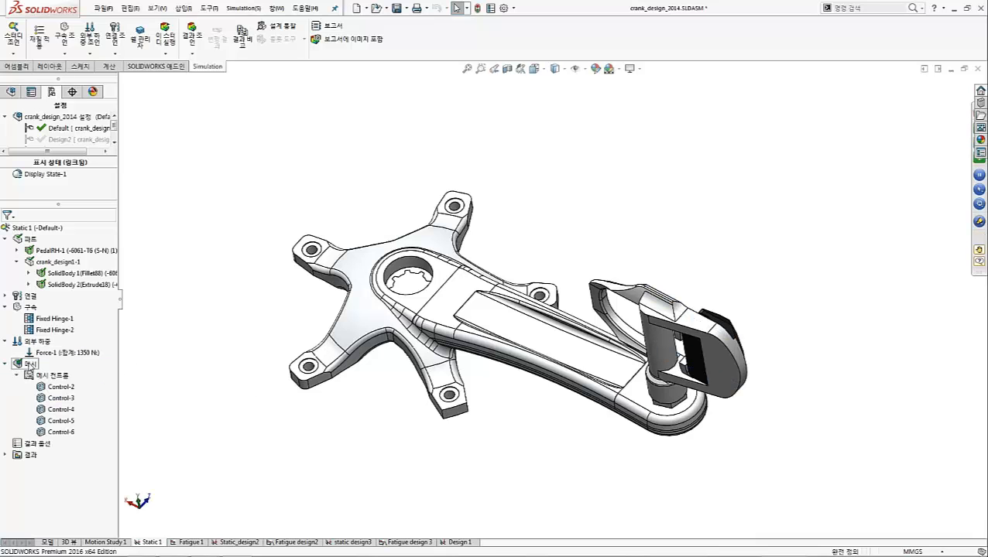
Show the mesh of Static 1 and inspect its refinement at the fillets between the crank arm and spider
{"action": "right_click", "coordinate": [31, 364]}
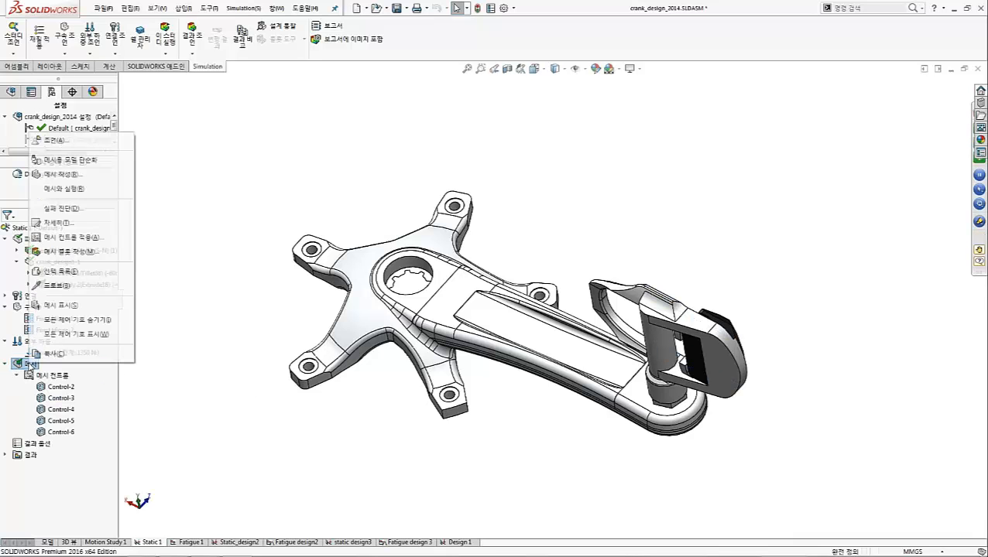
{"action": "left_click", "coordinate": [83, 306]}
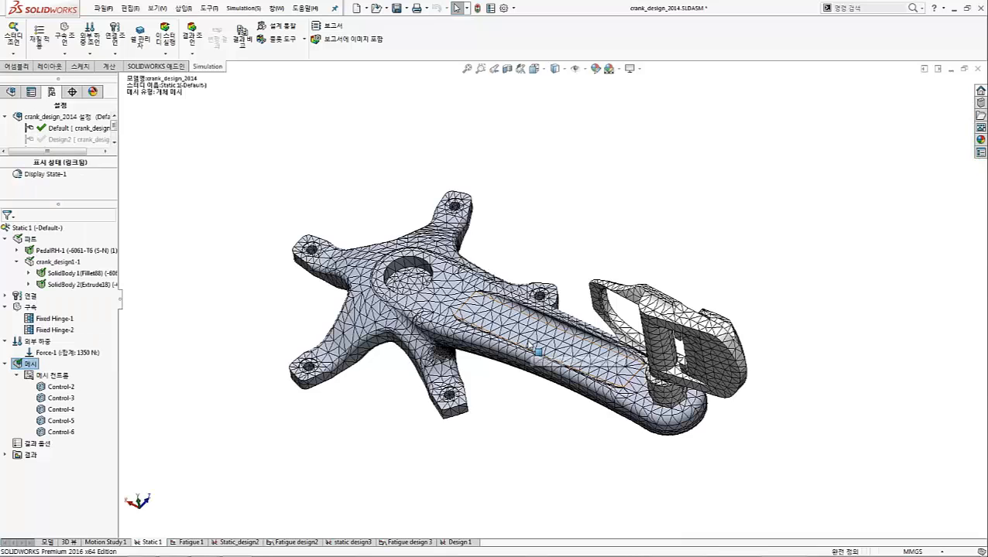
{"action": "middle_click_drag", "start_coordinate": [534, 353], "coordinate": [505, 230]}
{"action": "scroll", "coordinate": [485, 395], "scroll_direction": "down", "scroll_amount": 1}
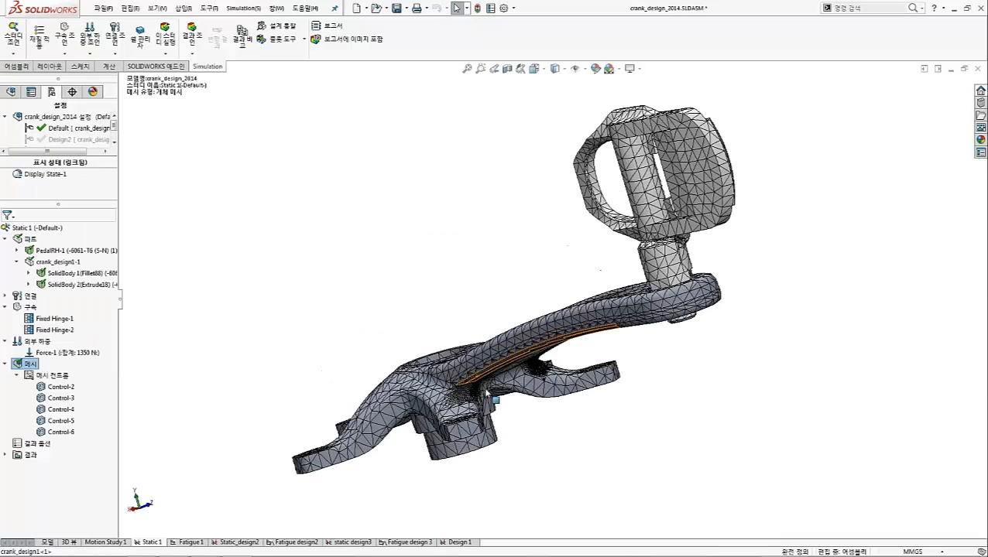
{"action": "scroll", "coordinate": [487, 395], "scroll_direction": "down", "scroll_amount": 5}
{"action": "scroll", "coordinate": [484, 417], "scroll_direction": "down", "scroll_amount": 3}
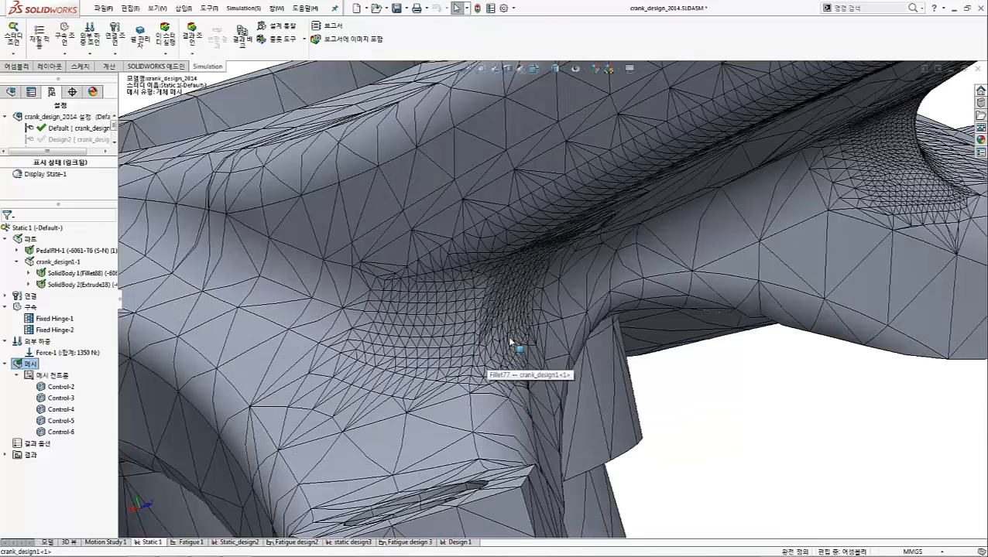
{"action": "scroll", "coordinate": [507, 336], "scroll_direction": "down", "scroll_amount": 2}
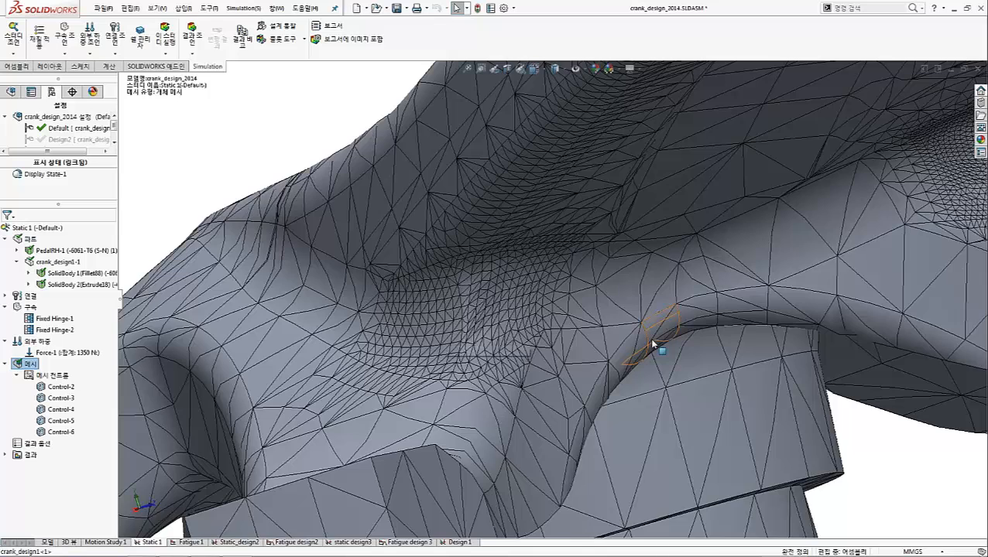
{"action": "scroll", "coordinate": [652, 343], "scroll_direction": "up", "scroll_amount": 2}
{"action": "scroll", "coordinate": [654, 340], "scroll_direction": "up", "scroll_amount": 2}
{"action": "middle_click_drag", "start_coordinate": [718, 278], "coordinate": [724, 251]}
Highlight the faces covered by Control-2, Control-3, Control-5 and Control-6, and expand the Static 1 results
{"action": "left_click", "coordinate": [61, 386]}
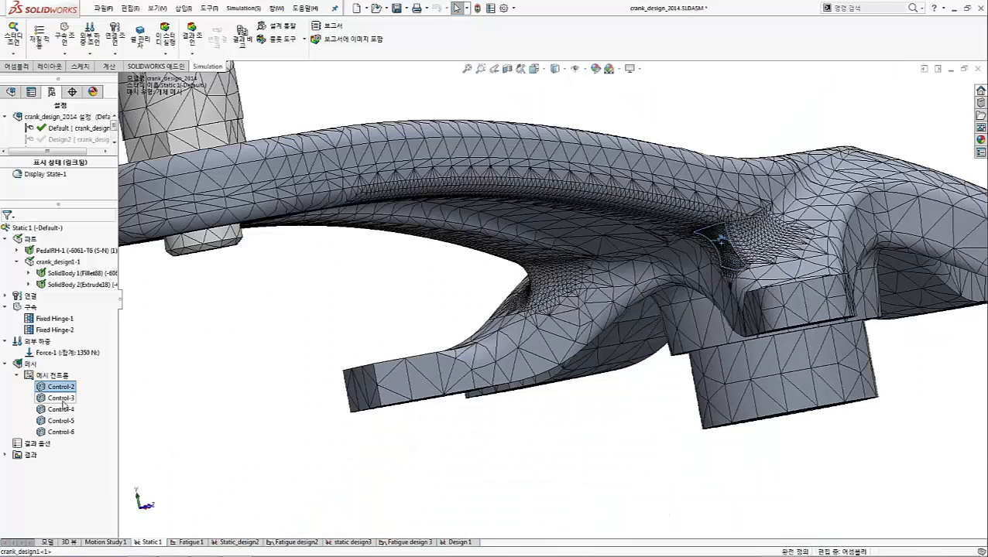
{"action": "left_click", "coordinate": [62, 398]}
{"action": "left_click", "coordinate": [61, 420]}
{"action": "left_click", "coordinate": [59, 387]}
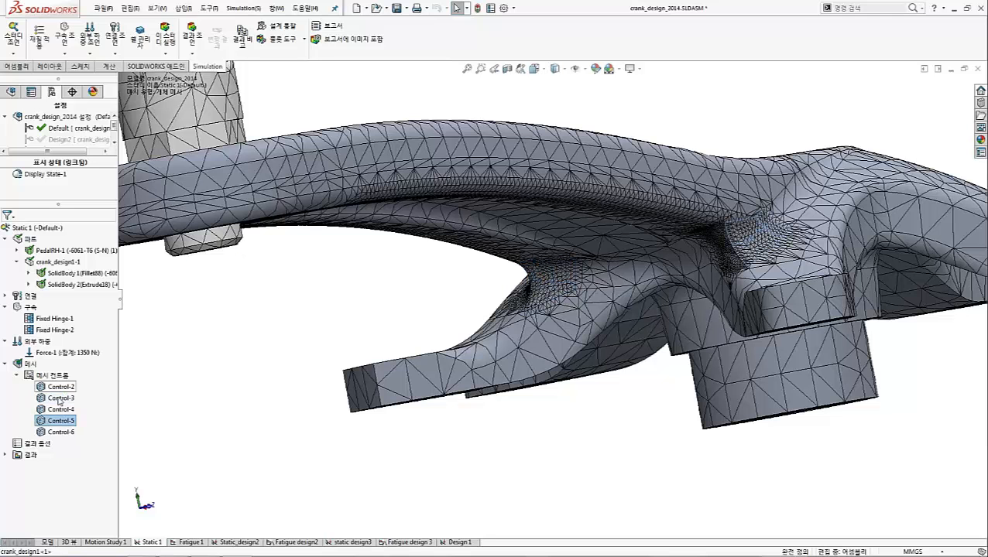
{"action": "left_click", "coordinate": [59, 399]}
{"action": "left_click", "coordinate": [61, 420]}
{"action": "left_click", "coordinate": [60, 432]}
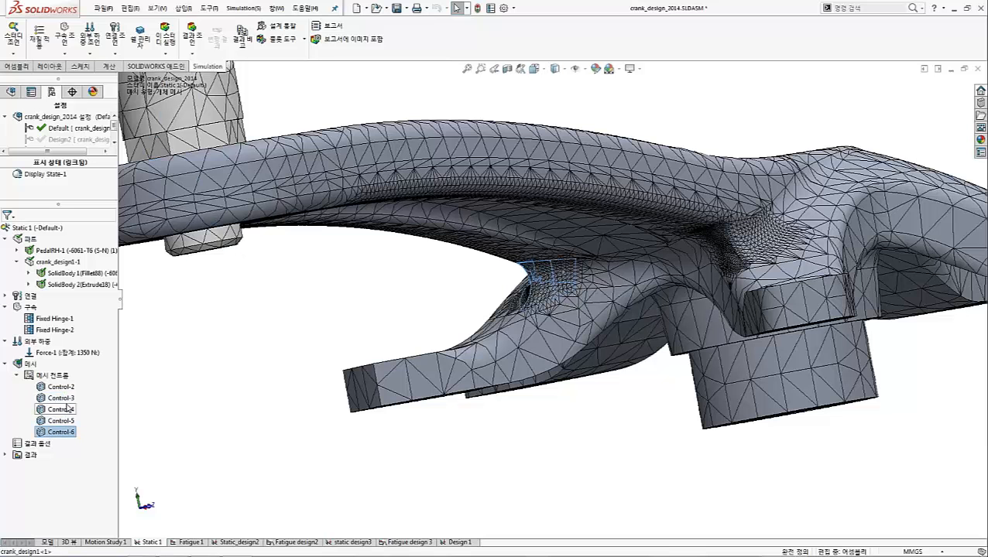
{"action": "double_click", "coordinate": [18, 456]}
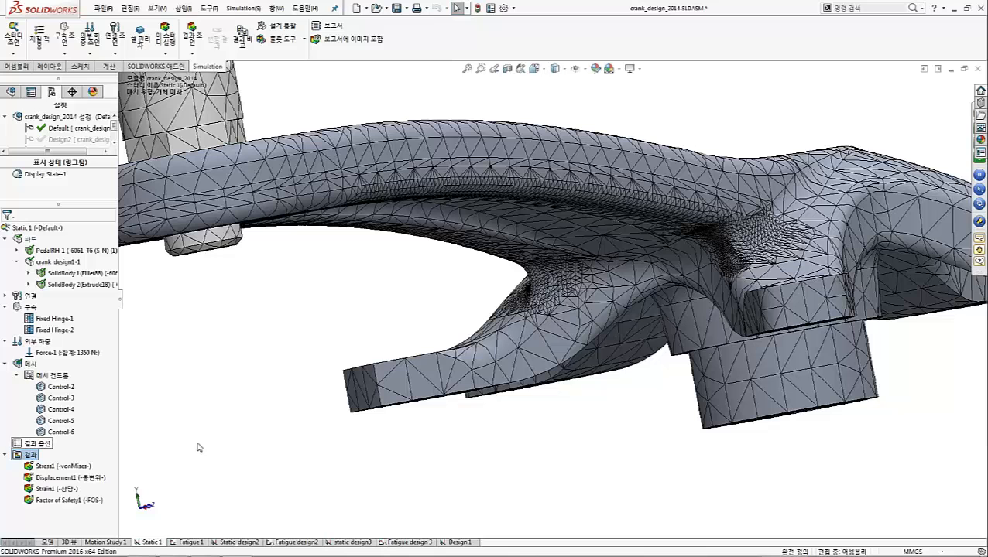
Display Static 1's von Mises stress plot, reposition its maximum-value label slightly lower, and show the resultant displacement plot
{"action": "left_click", "coordinate": [48, 465]}
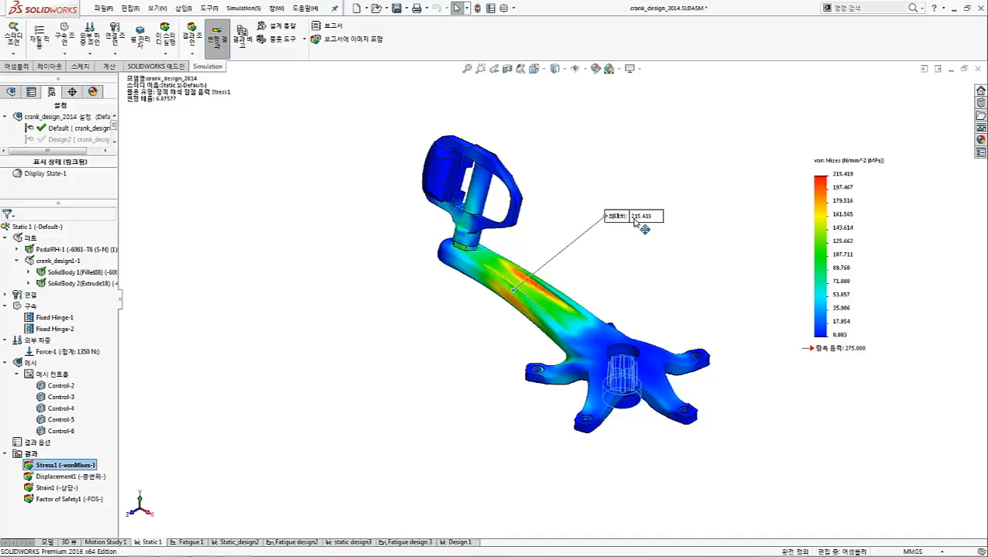
{"action": "mouse_move", "coordinate": [634, 219]}
{"action": "left_mouse_down"}
{"action": "mouse_move", "coordinate": [628, 229]}
{"action": "mouse_move", "coordinate": [613, 225]}
{"action": "left_mouse_up"}
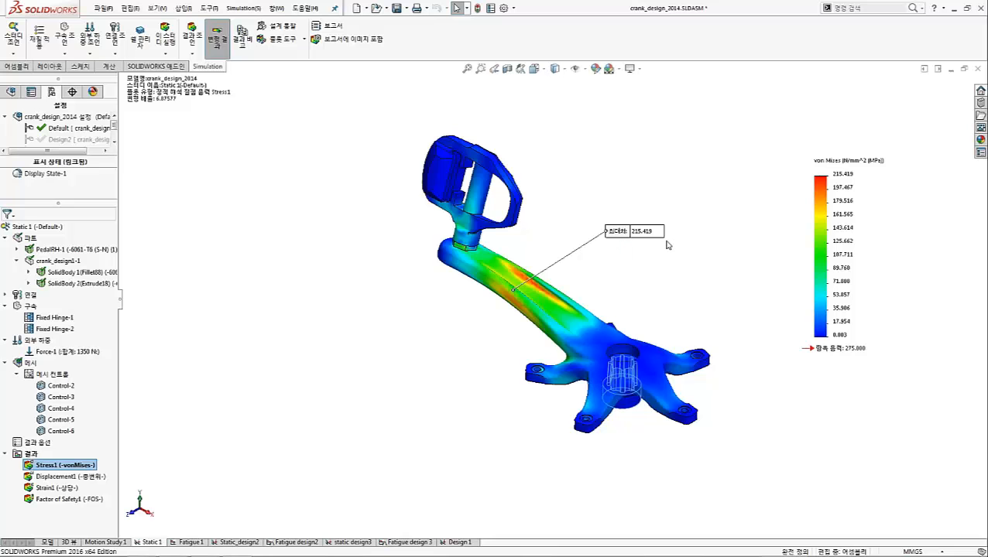
{"action": "left_click", "coordinate": [70, 478]}
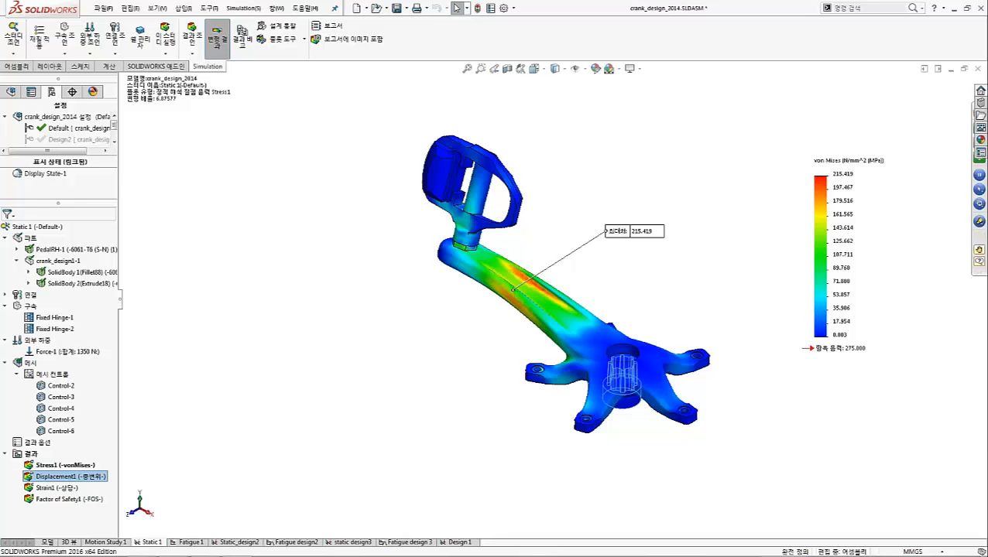
{"action": "double_click", "coordinate": [58, 477]}
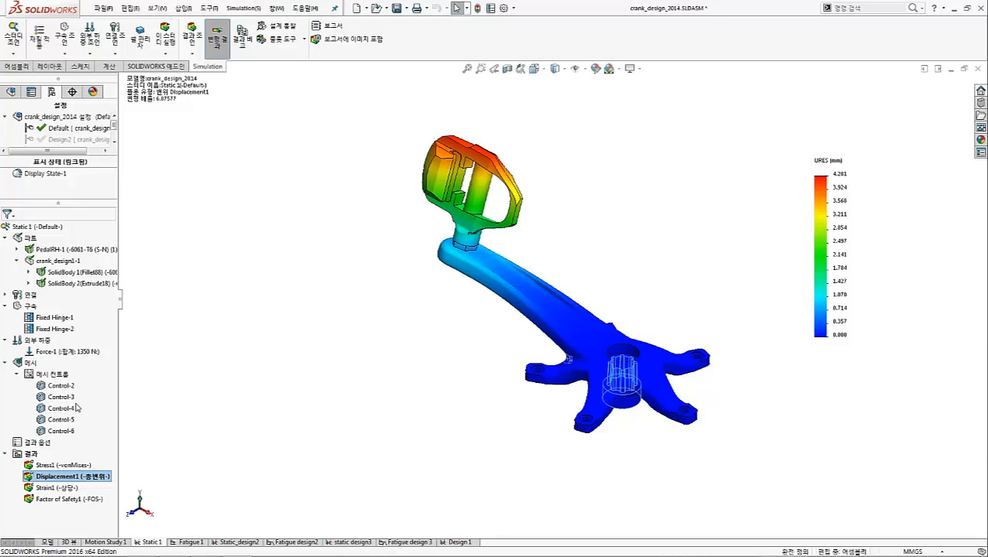
Display the Factor of Safety plot of Static 1 and examine the crank from the opposite side
{"action": "left_click", "coordinate": [75, 501]}
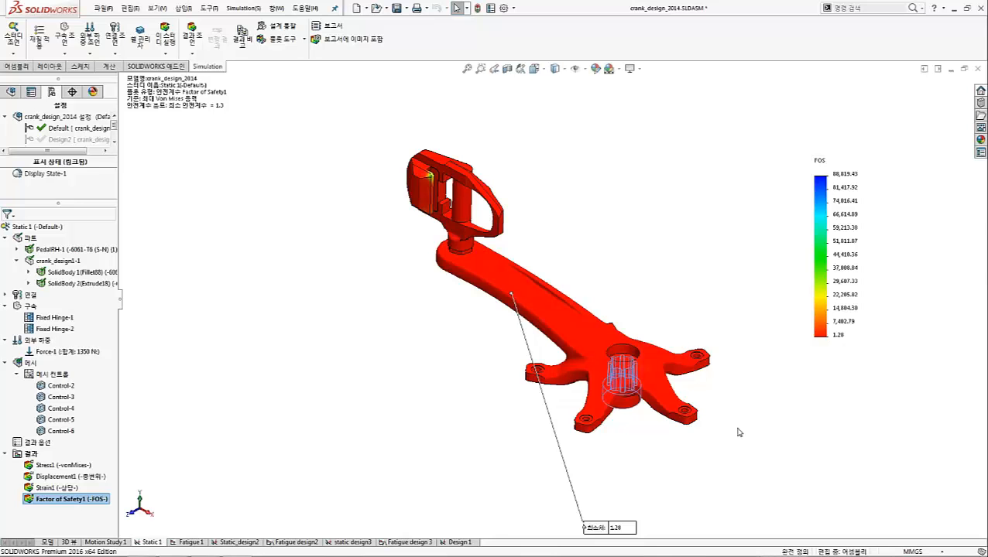
{"action": "middle_click_drag", "start_coordinate": [554, 352], "coordinate": [627, 391]}
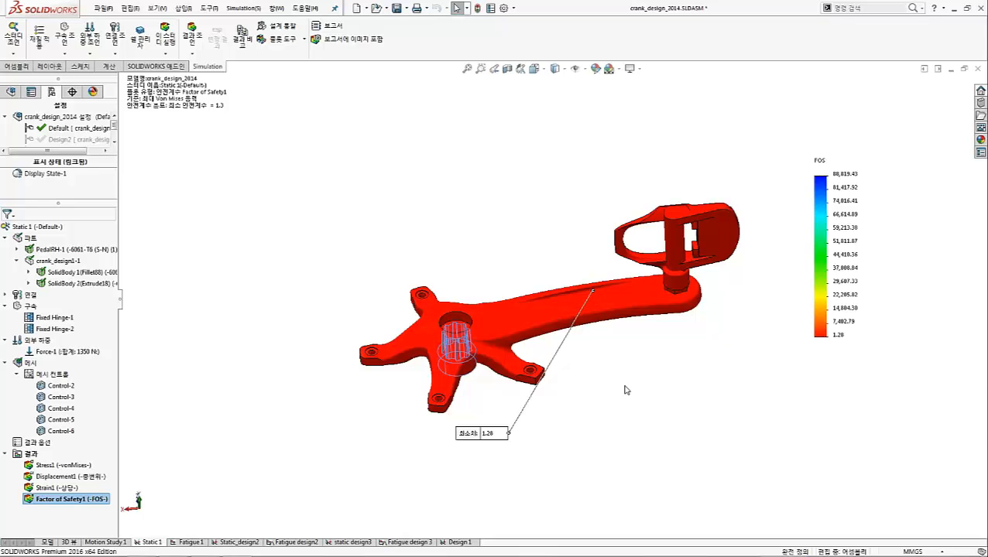
{"action": "left_click", "coordinate": [239, 292]}
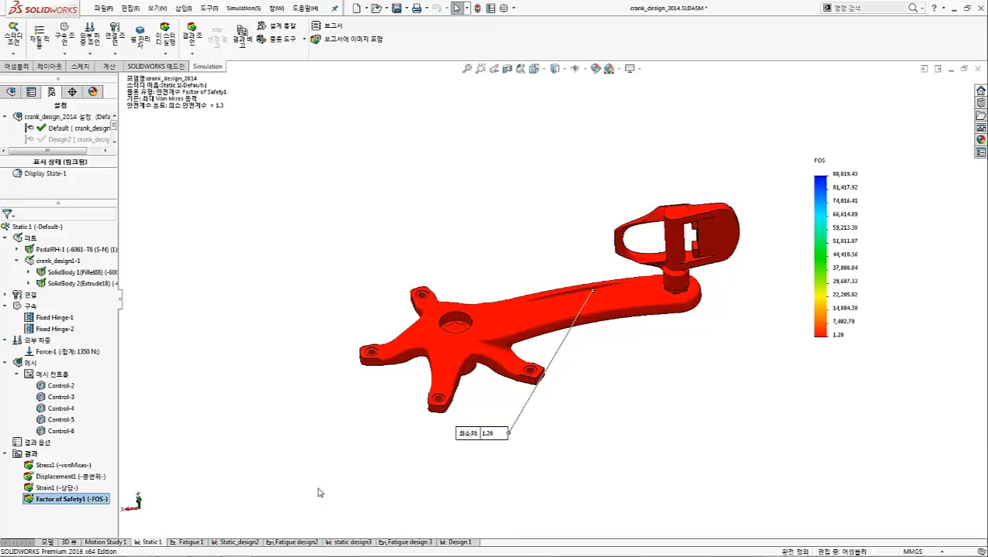
Switch to the Fatigue 1 study, expand its loading folder, and open the definition of Event-1
{"action": "left_click", "coordinate": [190, 542]}
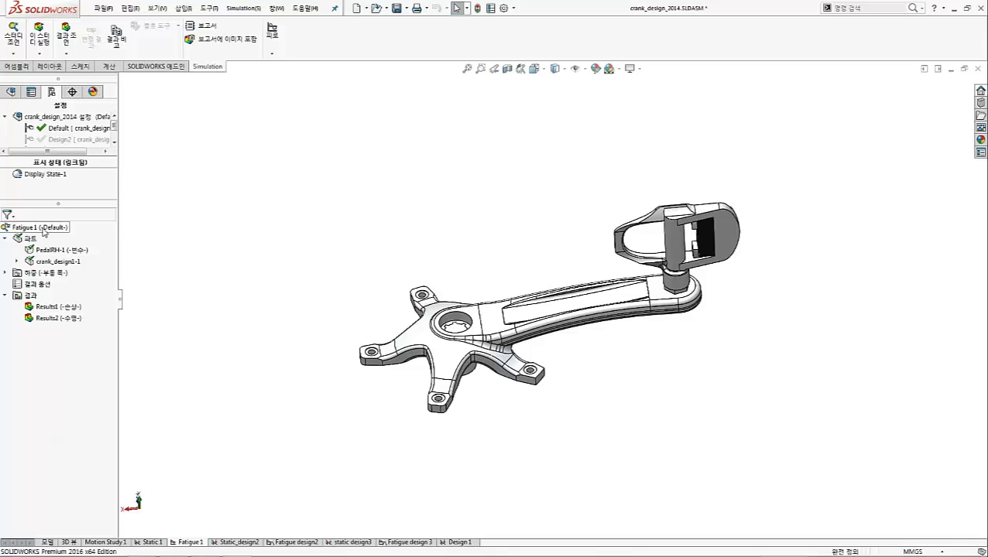
{"action": "left_click", "coordinate": [4, 273]}
{"action": "left_click", "coordinate": [5, 273]}
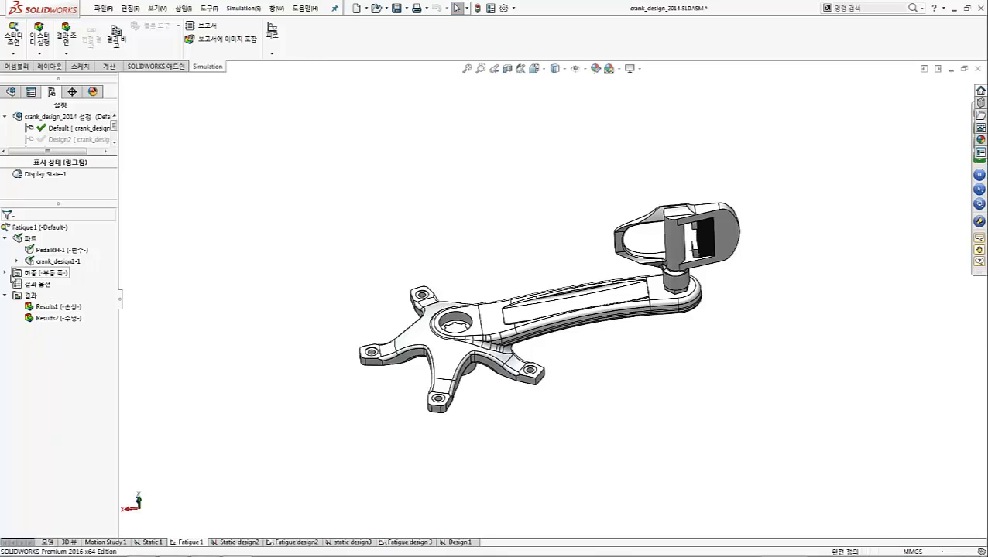
{"action": "left_click", "coordinate": [4, 273]}
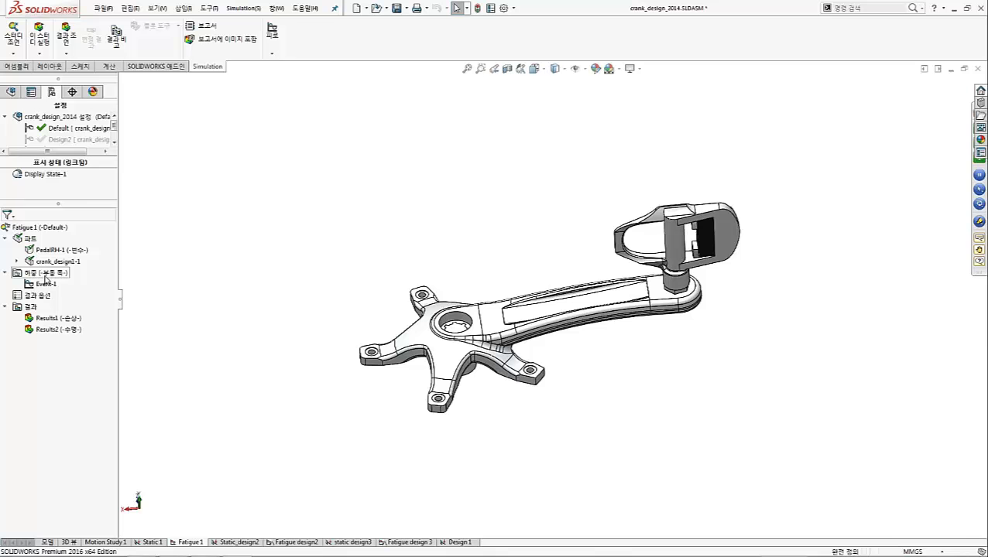
{"action": "right_click", "coordinate": [45, 276]}
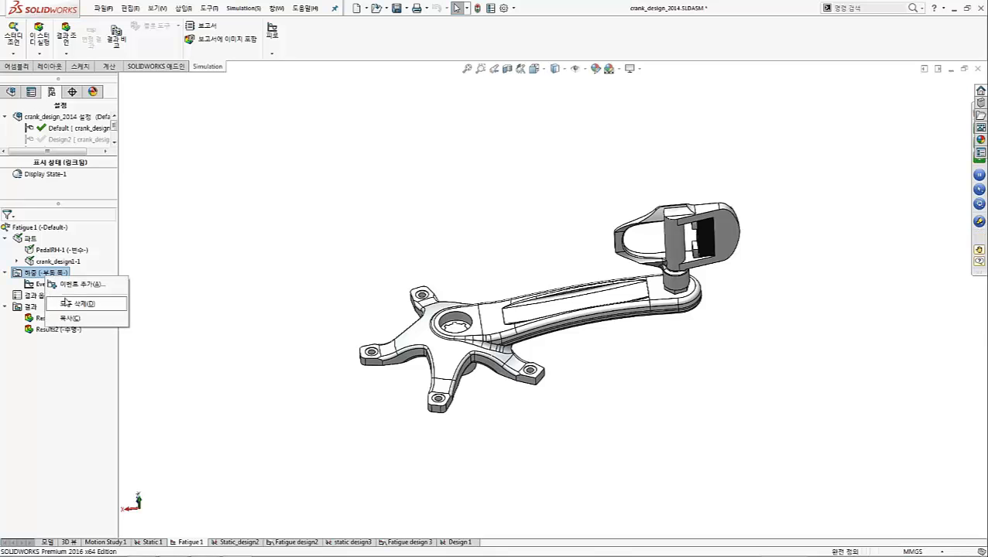
{"action": "left_click", "coordinate": [31, 286]}
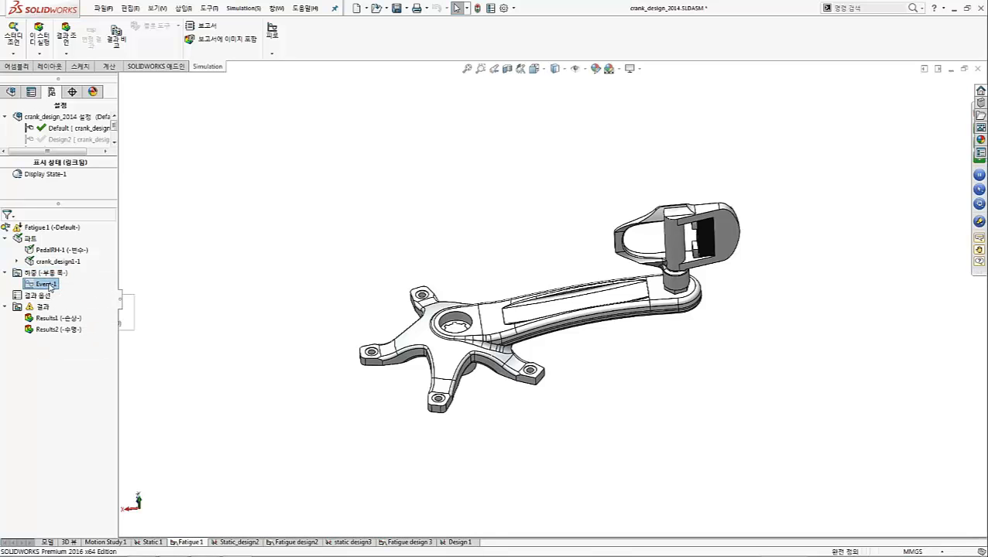
{"action": "right_click", "coordinate": [48, 285]}
{"action": "left_click", "coordinate": [78, 311]}
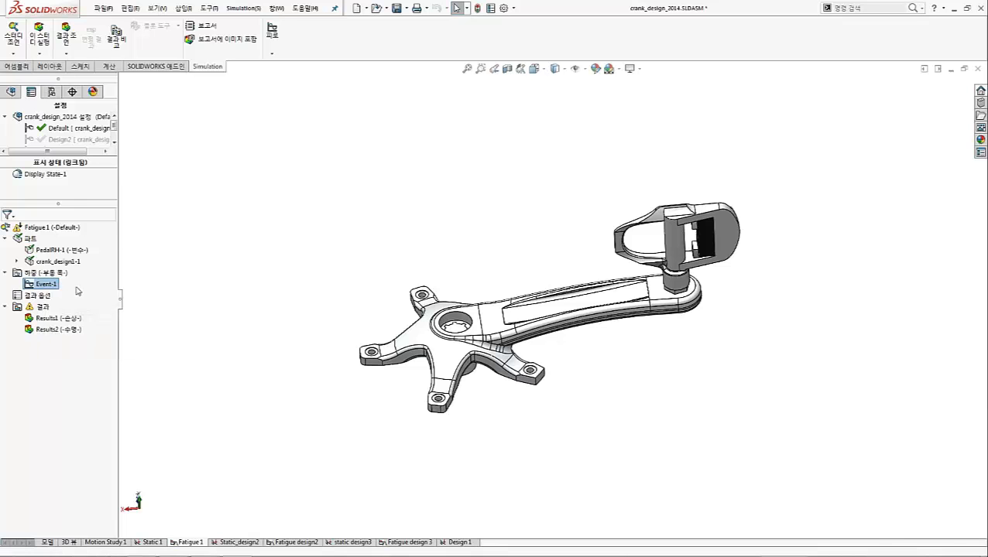
Review Event-1's cycle count, loading type and associated static study, and accept the event definition
{"action": "left_click", "coordinate": [77, 215]}
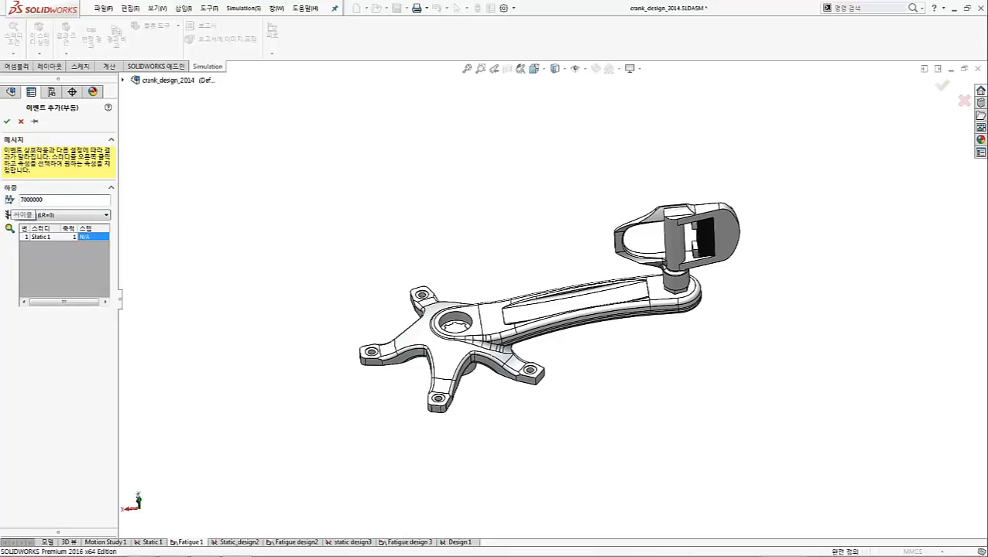
{"action": "double_click", "coordinate": [49, 200]}
{"action": "left_click", "coordinate": [44, 239]}
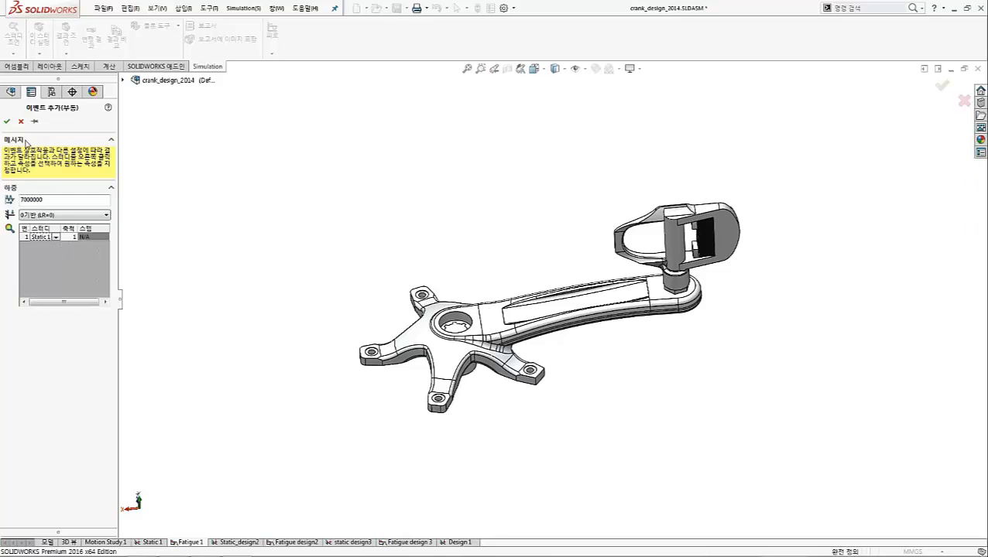
{"action": "left_click", "coordinate": [8, 122]}
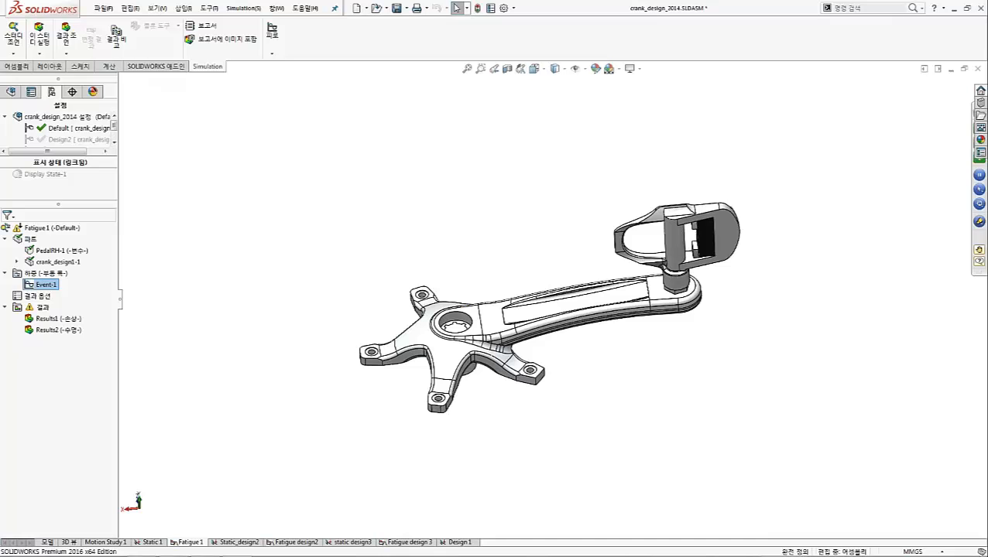
Display the fatigue life plot Results2 of Fatigue 1 on the crank
{"action": "middle_click_drag", "start_coordinate": [549, 288], "coordinate": [554, 330]}
{"action": "scroll", "coordinate": [534, 340], "scroll_direction": "down", "scroll_amount": 2}
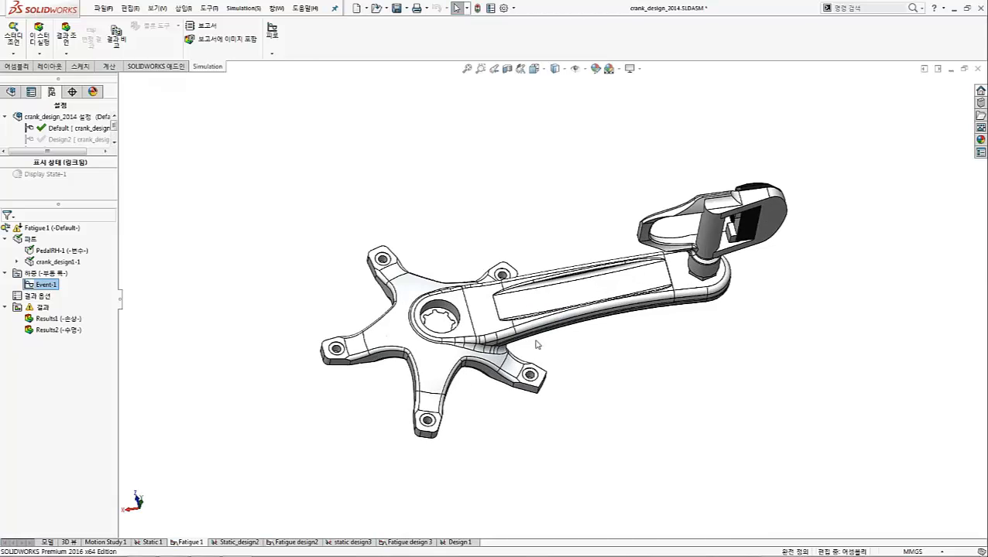
{"action": "left_click", "coordinate": [60, 322]}
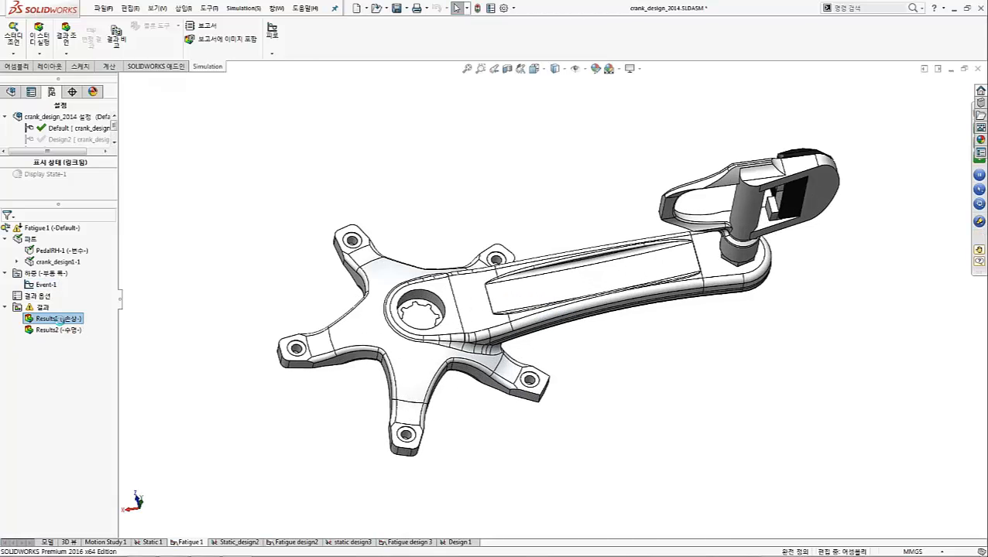
{"action": "left_click", "coordinate": [62, 331]}
{"action": "double_click", "coordinate": [62, 331]}
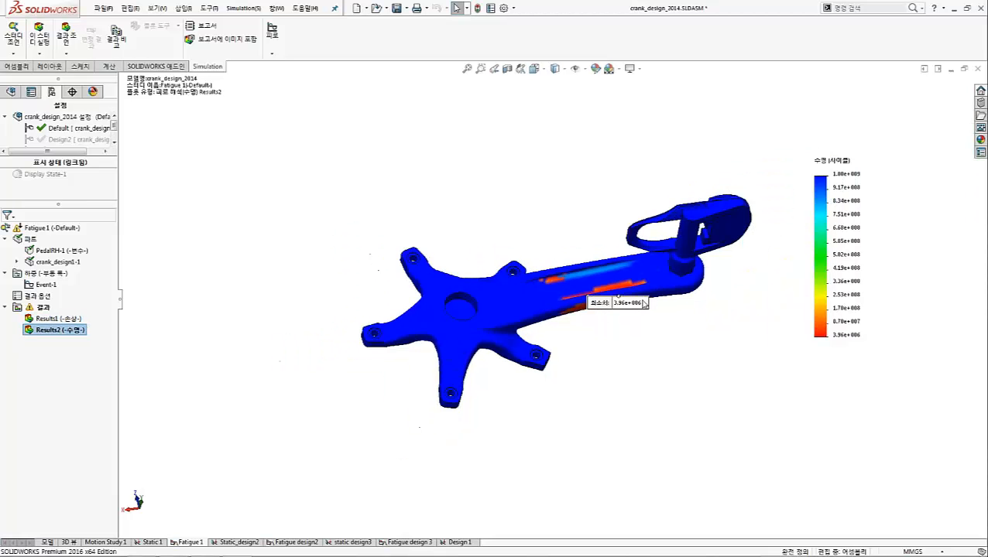
Display the damage plot Results1 of Fatigue 1 and inspect the damaged area along the crank arm's edge
{"action": "left_click", "coordinate": [76, 320]}
{"action": "double_click", "coordinate": [76, 320]}
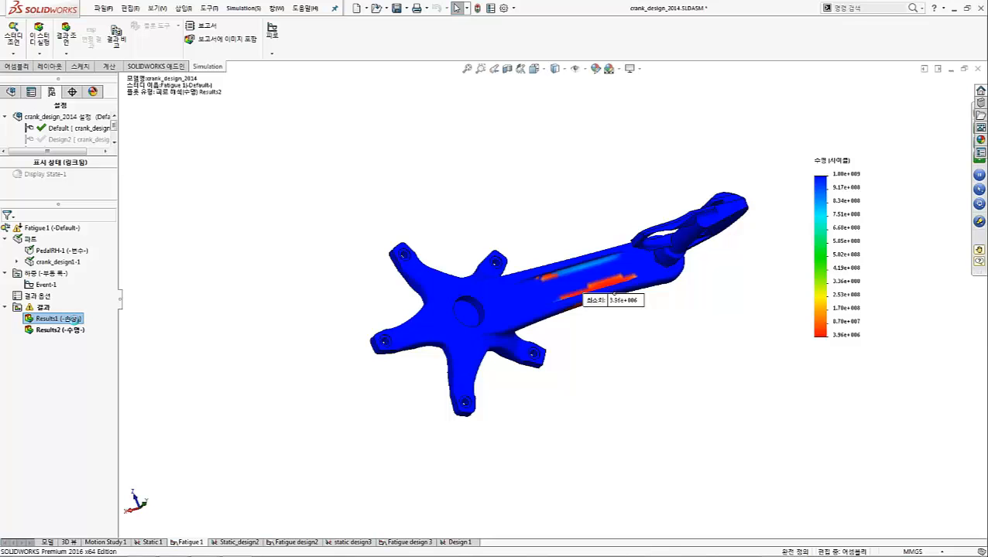
{"action": "middle_click_drag", "start_coordinate": [723, 296], "coordinate": [754, 344]}
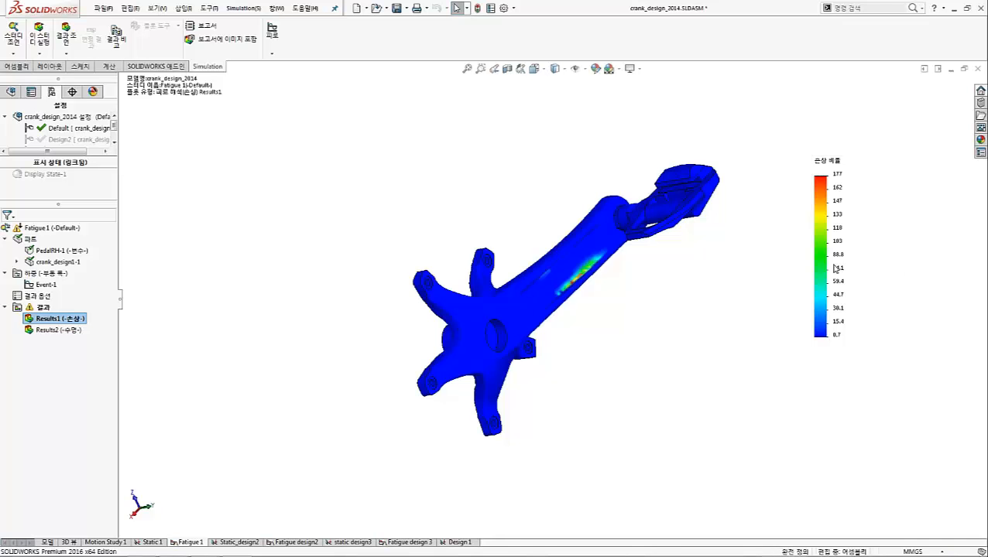
{"action": "scroll", "coordinate": [577, 291], "scroll_direction": "down", "scroll_amount": 2}
{"action": "scroll", "coordinate": [577, 292], "scroll_direction": "down", "scroll_amount": 2}
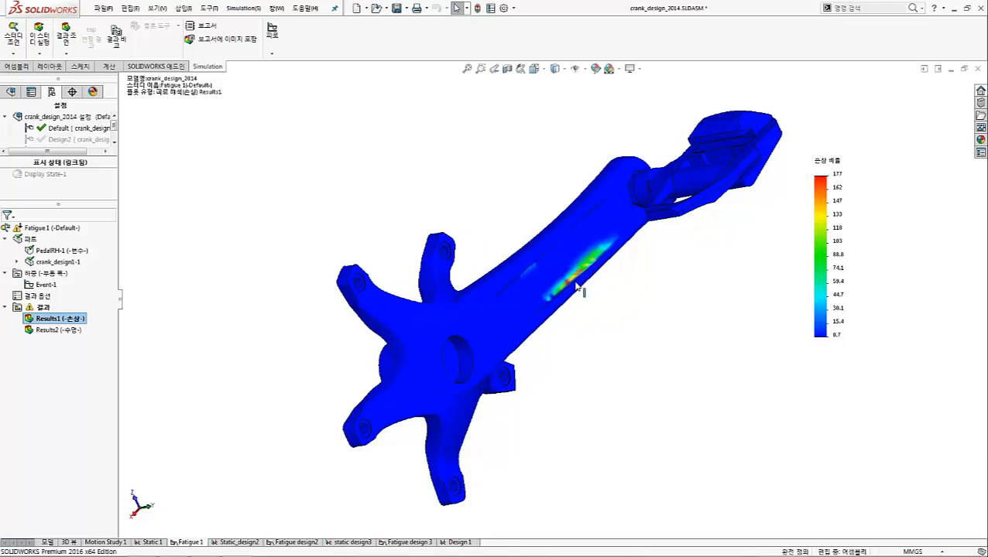
{"action": "scroll", "coordinate": [576, 283], "scroll_direction": "down", "scroll_amount": 3}
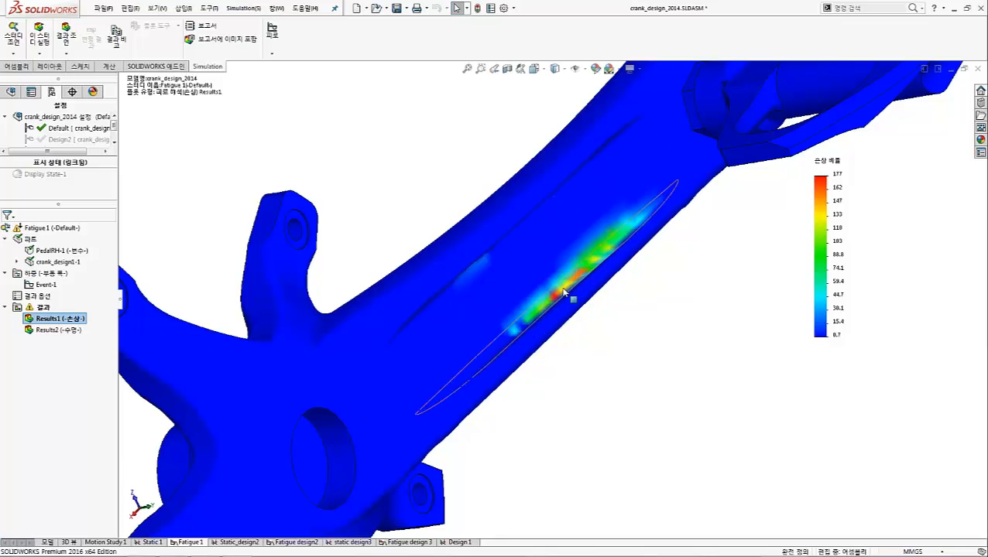
{"action": "scroll", "coordinate": [581, 314], "scroll_direction": "up", "scroll_amount": 4}
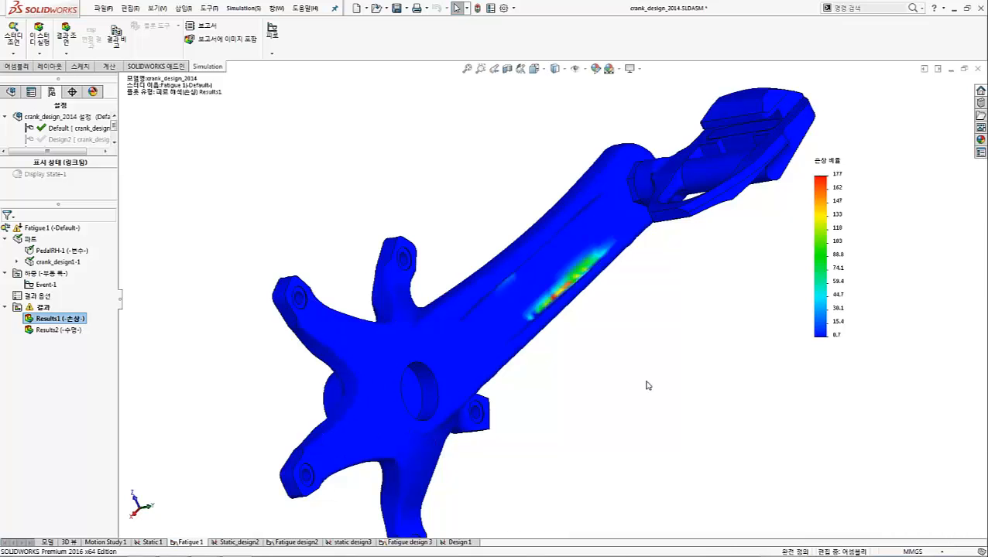
{"action": "middle_click_drag", "start_coordinate": [573, 397], "coordinate": [525, 228]}
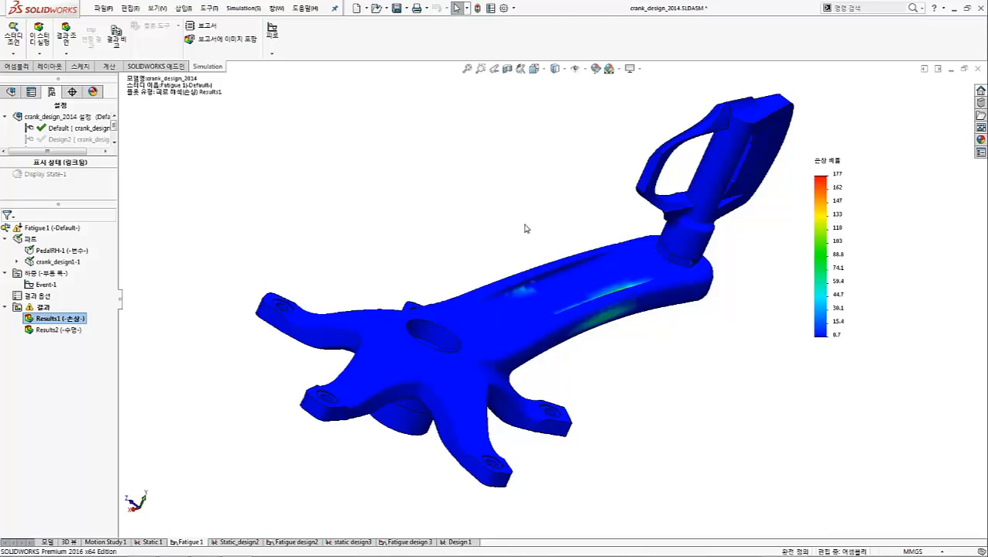
Return to the life plot Results2 and examine the lowest-life regions on the crank arm from several angles
{"action": "left_click", "coordinate": [66, 331]}
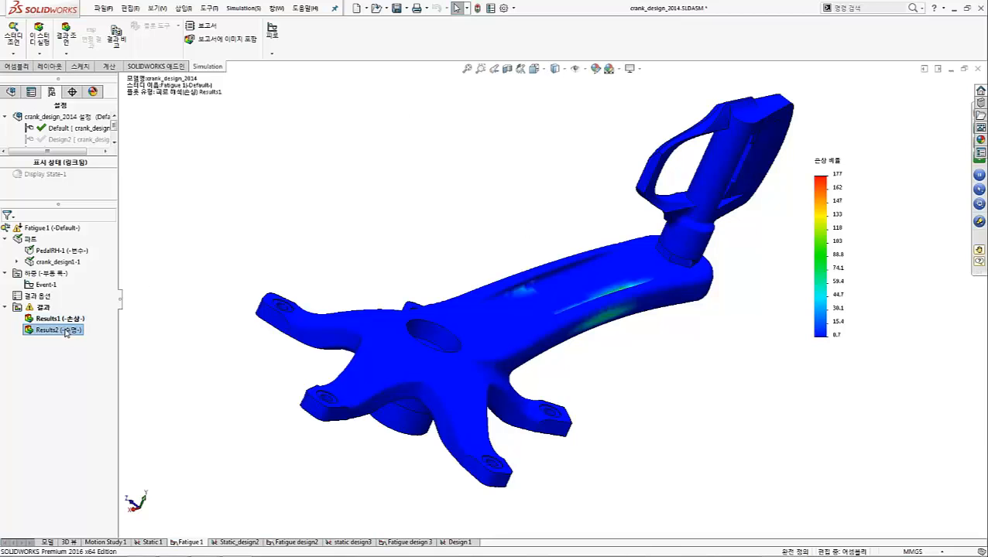
{"action": "left_click", "coordinate": [66, 331]}
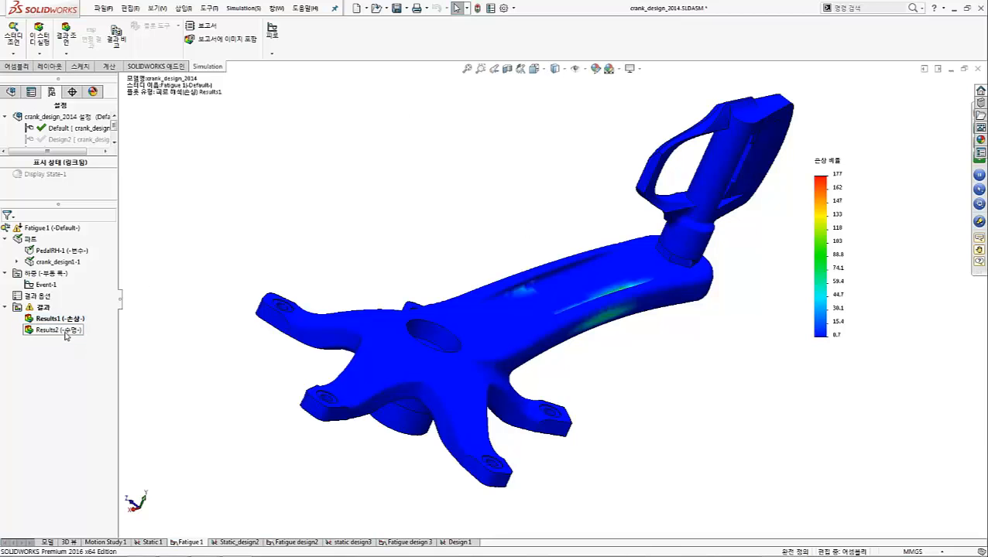
{"action": "double_click", "coordinate": [72, 330]}
{"action": "middle_click_drag", "start_coordinate": [629, 317], "coordinate": [682, 288]}
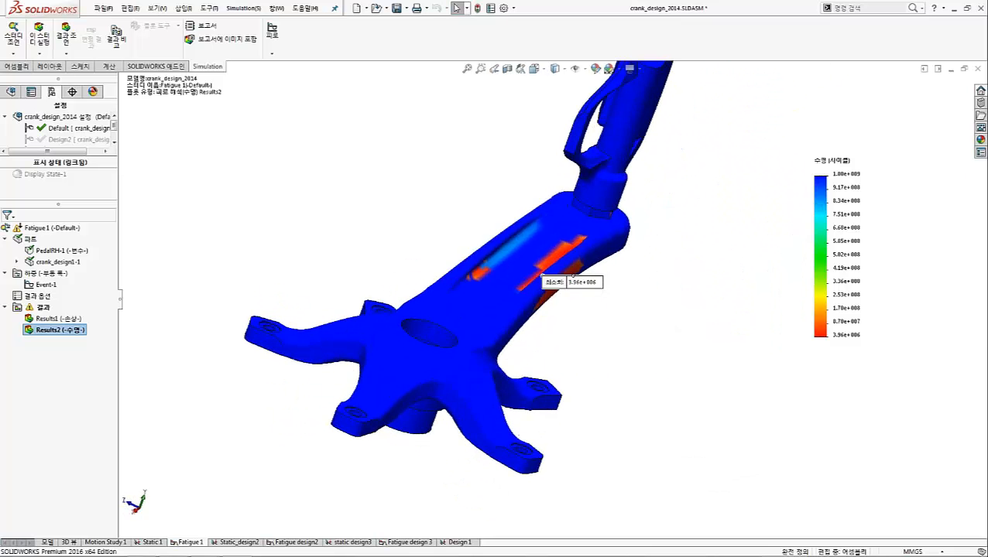
{"action": "left_click_drag", "start_coordinate": [587, 292], "coordinate": [667, 337]}
{"action": "middle_click_drag", "start_coordinate": [583, 328], "coordinate": [594, 288]}
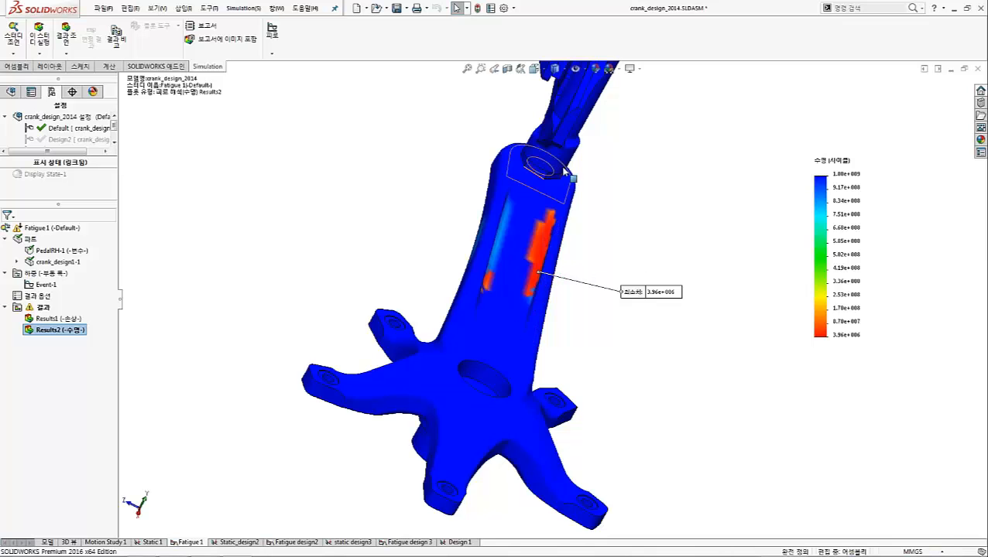
{"action": "scroll", "coordinate": [562, 155], "scroll_direction": "up", "scroll_amount": 5}
{"action": "mouse_move", "coordinate": [577, 236]}
{"action": "middle_mouse_down"}
{"action": "mouse_move", "coordinate": [542, 363]}
{"action": "mouse_move", "coordinate": [452, 380]}
{"action": "middle_mouse_up"}
{"action": "scroll", "coordinate": [593, 316], "scroll_direction": "down", "scroll_amount": 5}
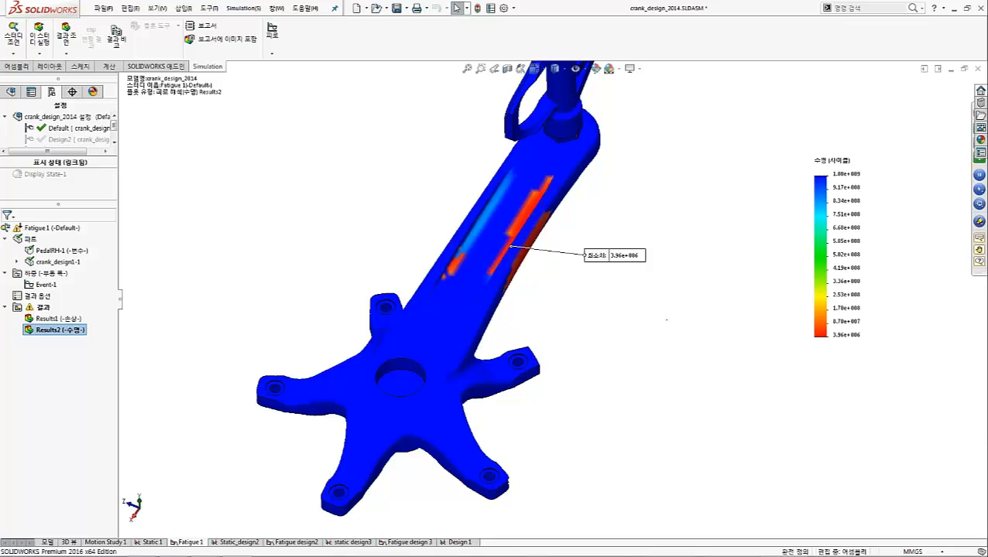
{"action": "middle_click_drag", "start_coordinate": [667, 319], "coordinate": [735, 314]}
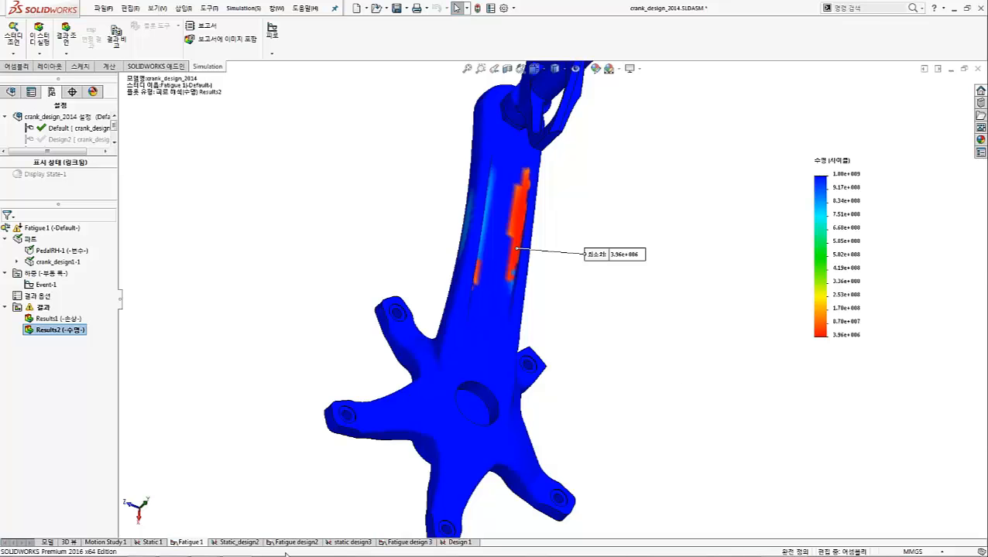
Switch to the Static_design2 study and view its von Mises stress plot from the spider side
{"action": "left_click", "coordinate": [249, 550]}
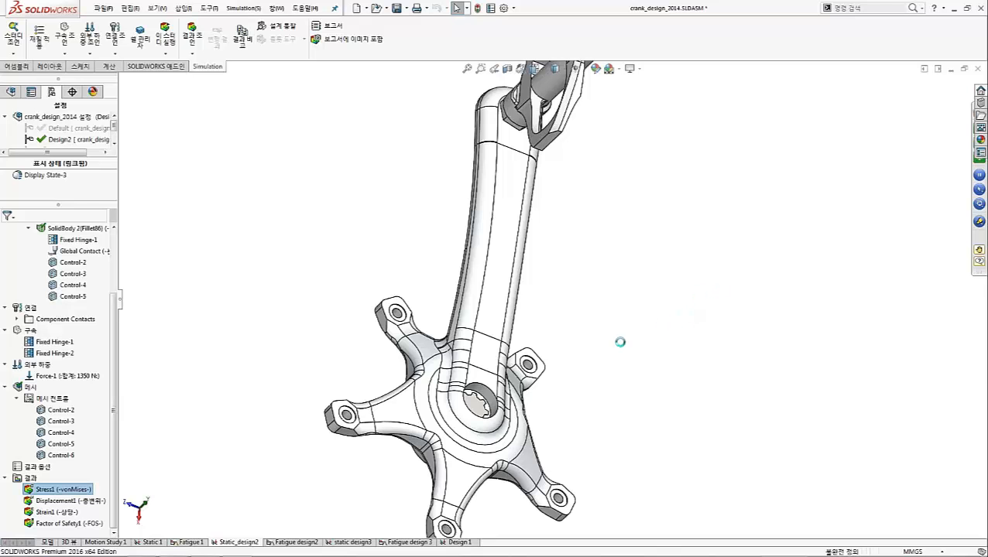
{"action": "middle_click_drag", "start_coordinate": [674, 250], "coordinate": [577, 295]}
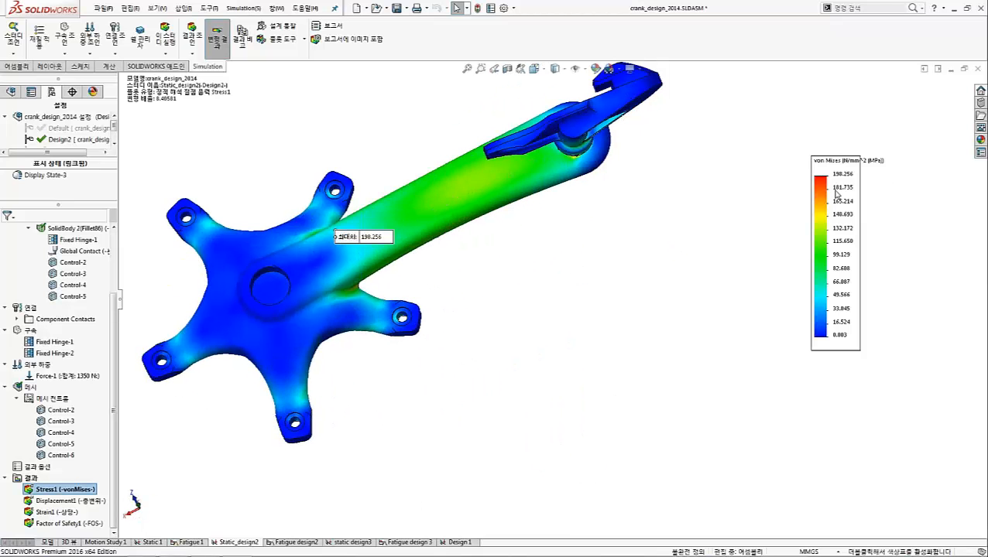
Switch to the Fatigue design2 study and run it, accepting the solver message
{"action": "left_click", "coordinate": [297, 543]}
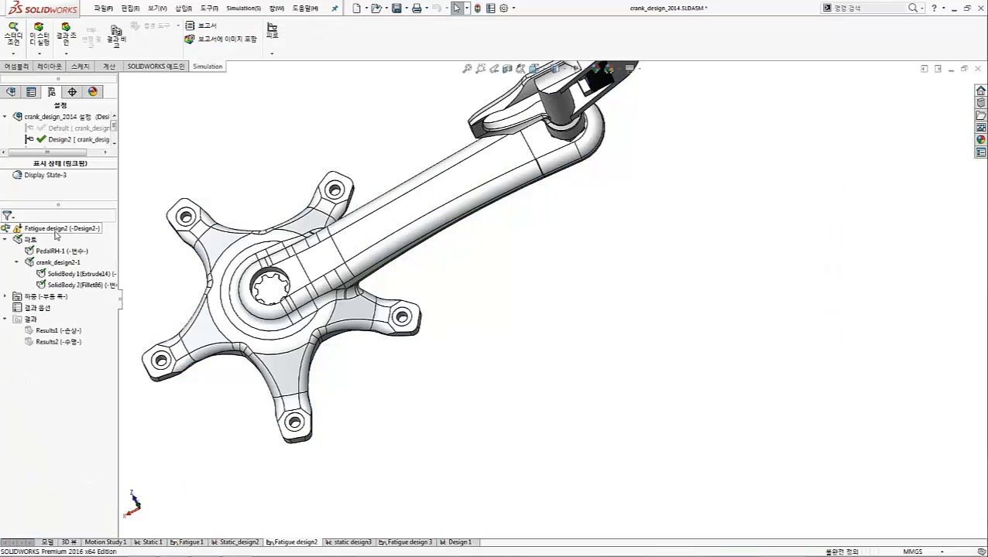
{"action": "right_click", "coordinate": [54, 231]}
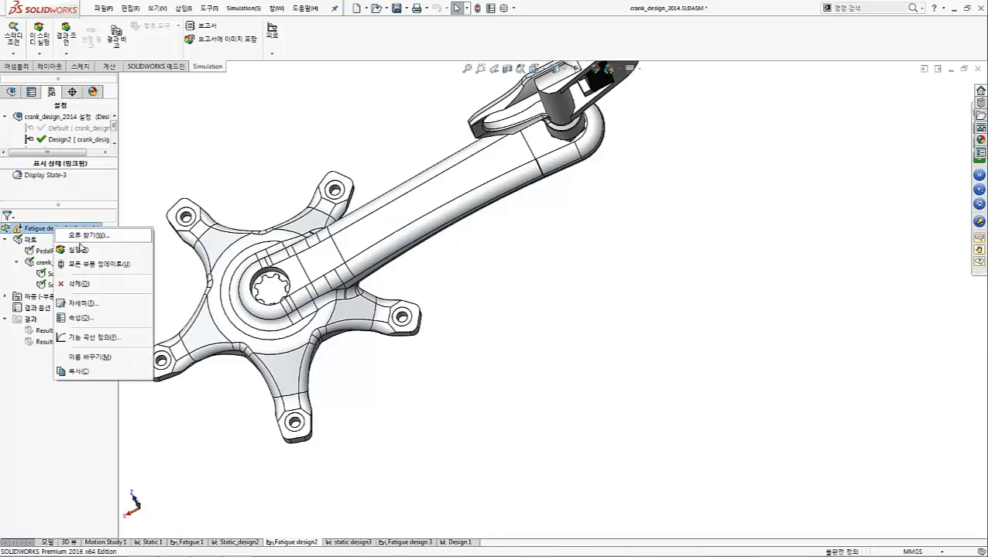
{"action": "left_click", "coordinate": [78, 234]}
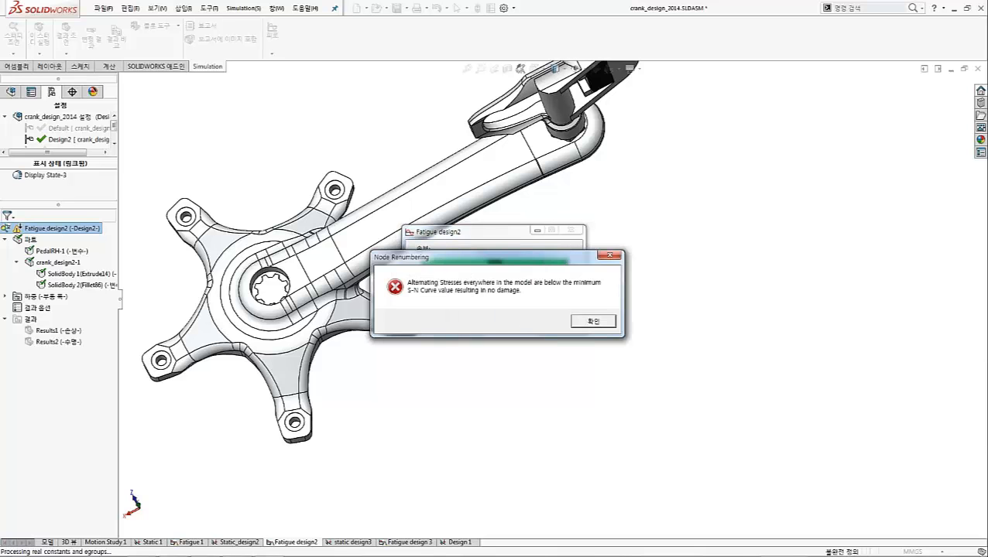
{"action": "left_click", "coordinate": [593, 320]}
{"action": "left_click", "coordinate": [574, 327]}
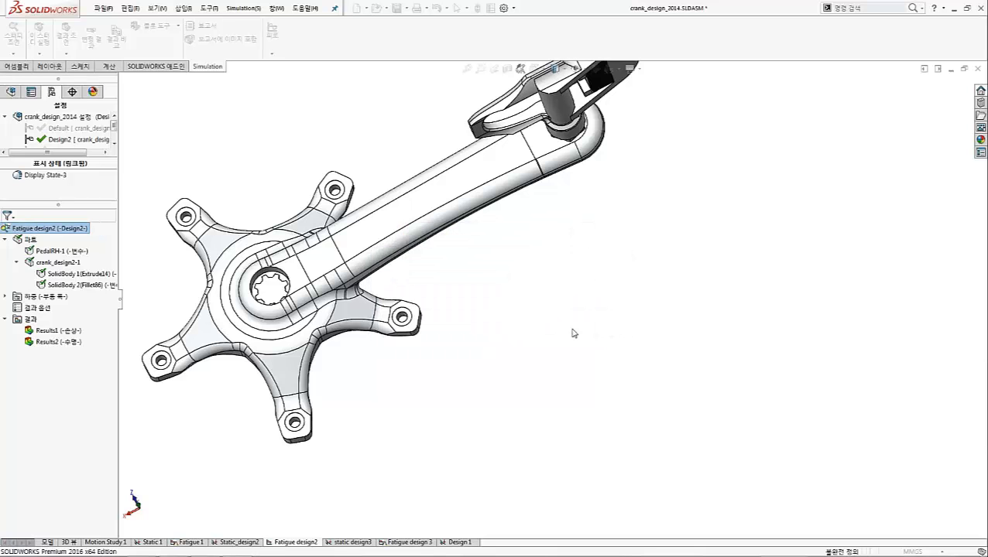
Display the life plot Results2 of Fatigue design2, examine the lowest-life spot near the spider, and move its minimum-value callout clear of the model
{"action": "left_click", "coordinate": [74, 343]}
{"action": "double_click", "coordinate": [56, 342]}
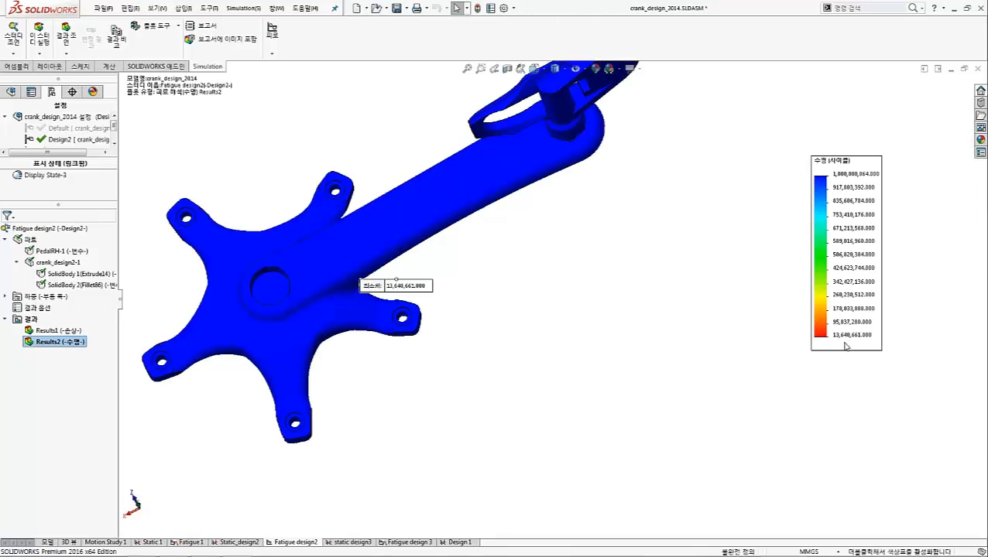
{"action": "middle_click_drag", "start_coordinate": [484, 259], "coordinate": [464, 290]}
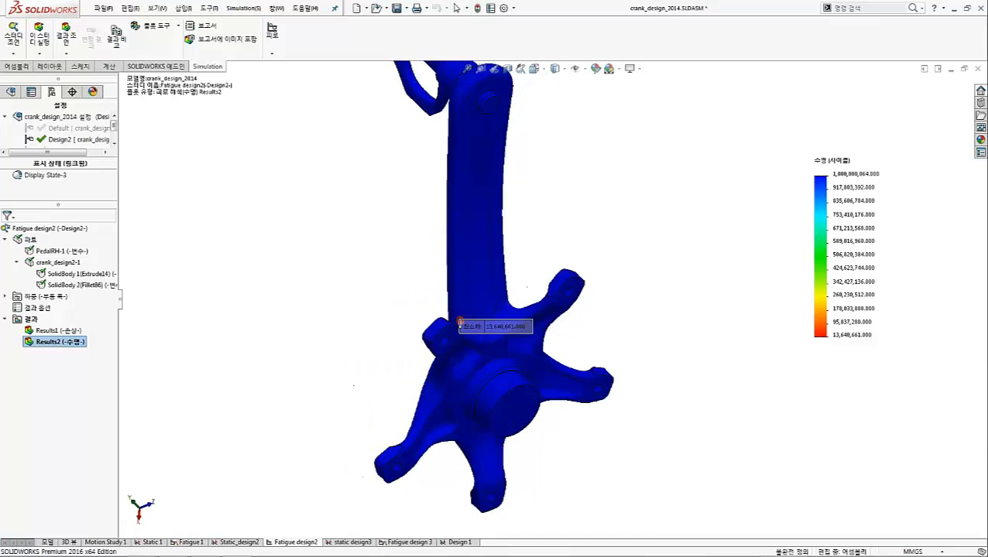
{"action": "scroll", "coordinate": [471, 328], "scroll_direction": "down", "scroll_amount": 4}
{"action": "scroll", "coordinate": [462, 315], "scroll_direction": "down", "scroll_amount": 2}
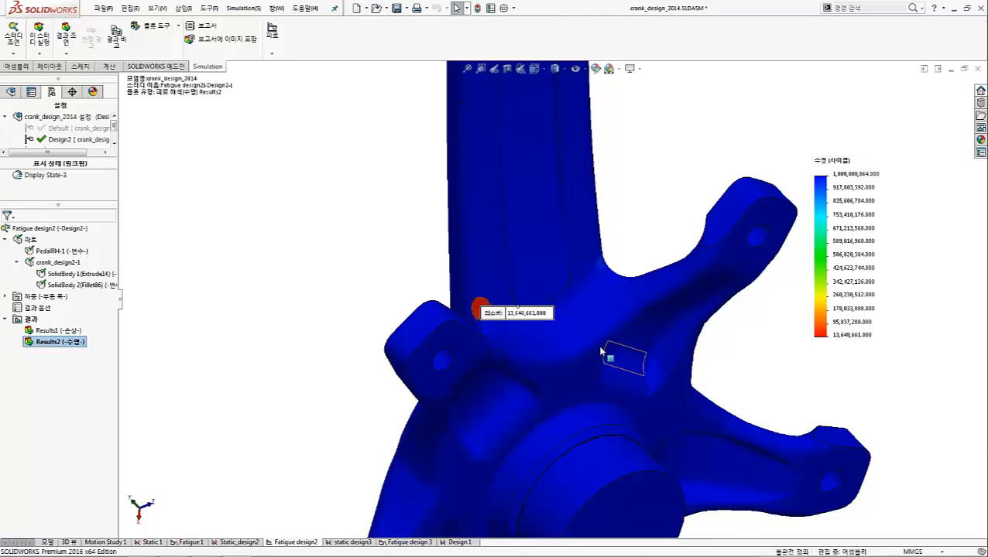
{"action": "left_click_drag", "start_coordinate": [493, 314], "coordinate": [310, 259]}
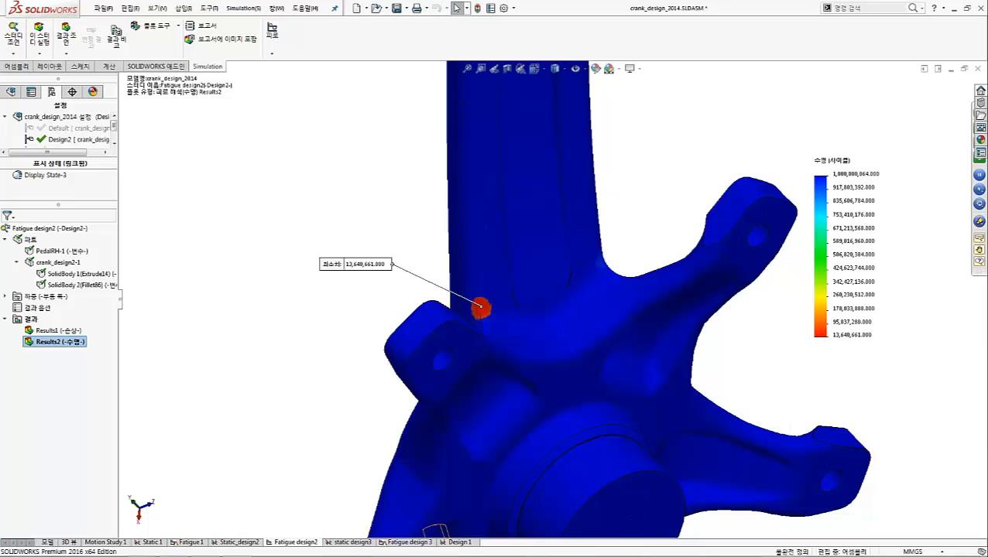
Switch to the static design3 study, activate its Design3 configuration, and inspect the von Mises plot Stress1 at the arm-to-spider junction
{"action": "left_click", "coordinate": [350, 542]}
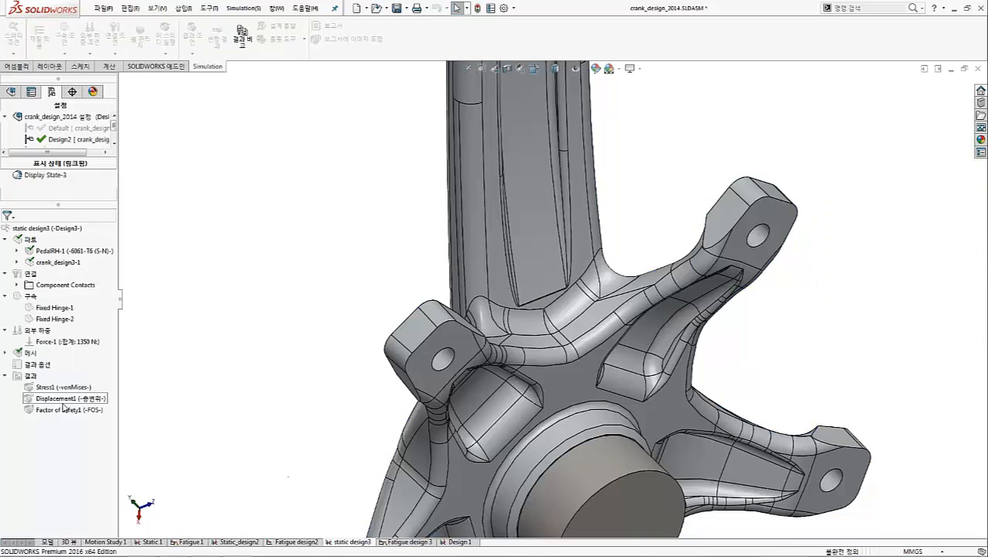
{"action": "right_click", "coordinate": [60, 229]}
{"action": "left_click", "coordinate": [92, 239]}
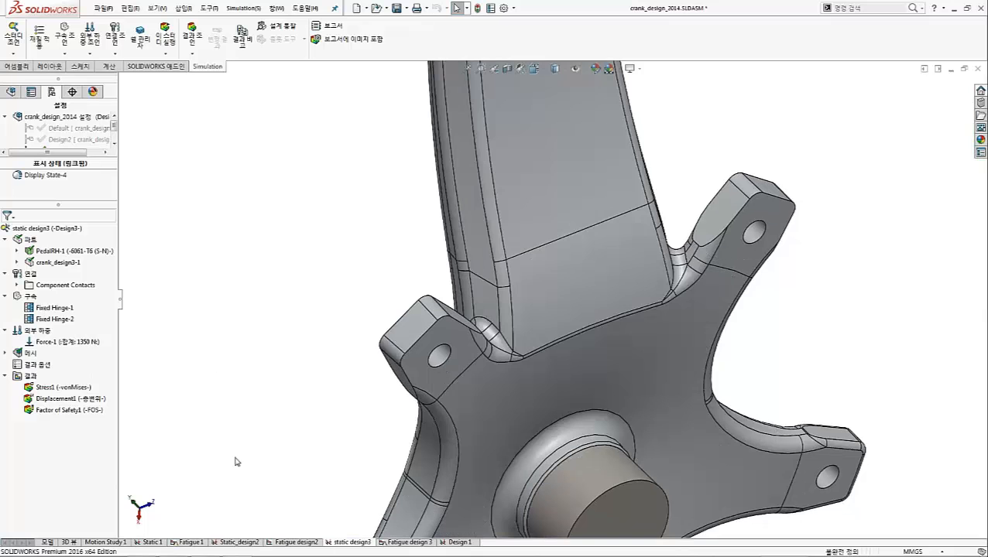
{"action": "double_click", "coordinate": [56, 387]}
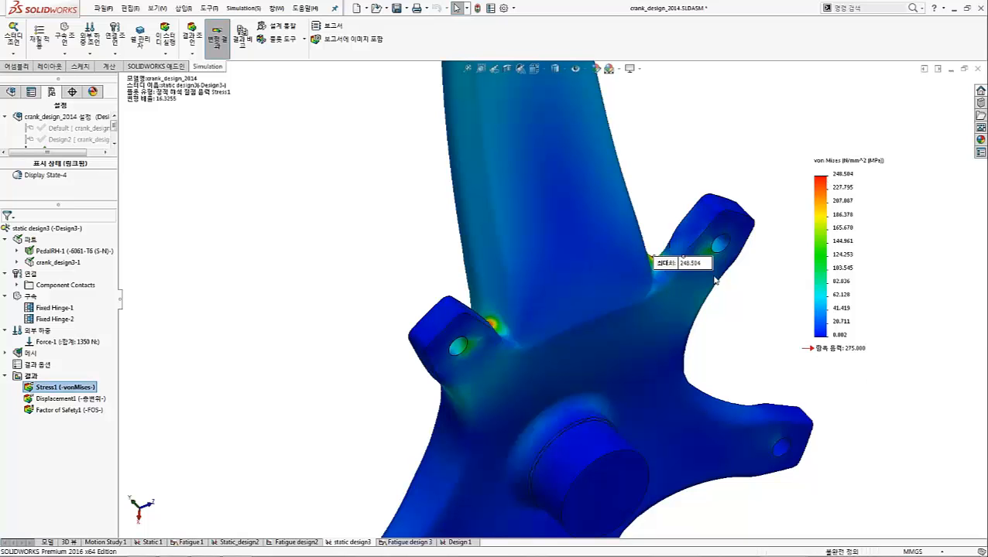
{"action": "middle_click_drag", "start_coordinate": [569, 309], "coordinate": [636, 280]}
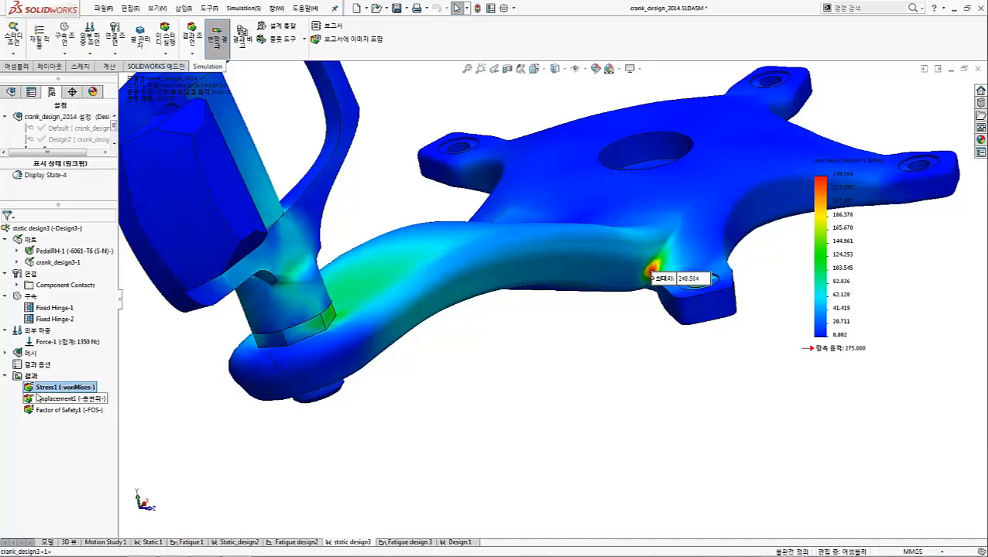
Run the Fatigue design 3 study and display its life plot Results2, viewing the whole crank and pedal
{"action": "left_click", "coordinate": [405, 542]}
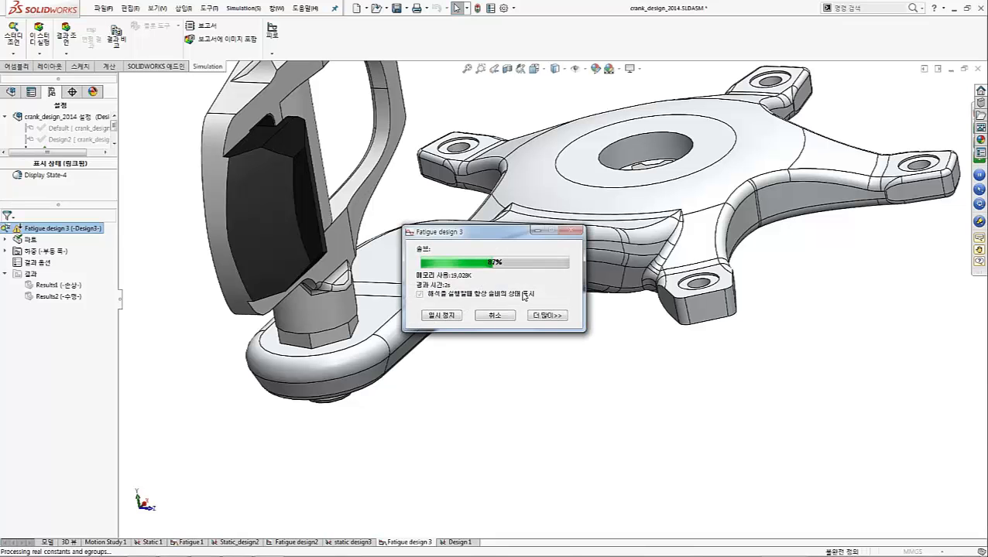
{"action": "left_click", "coordinate": [589, 323]}
{"action": "left_click", "coordinate": [589, 324]}
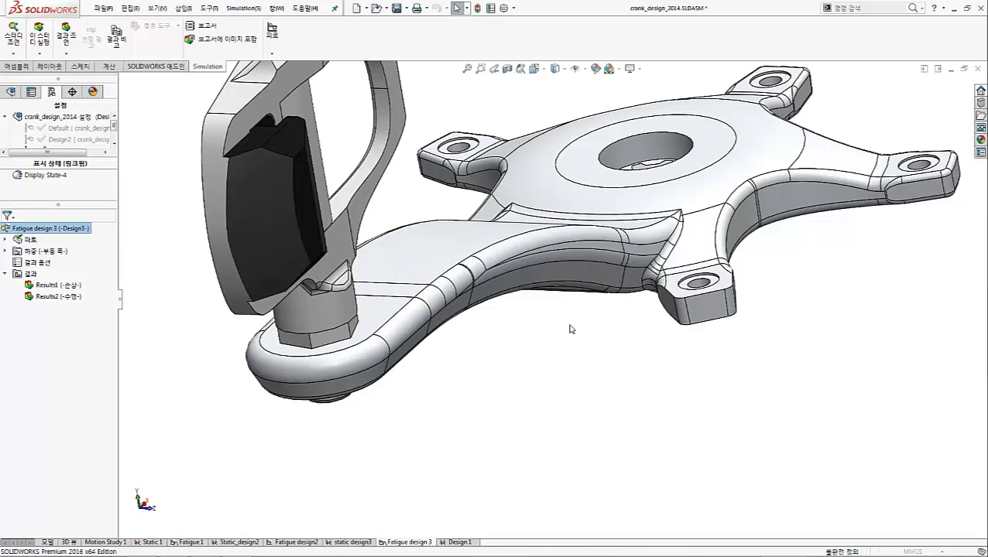
{"action": "double_click", "coordinate": [63, 297]}
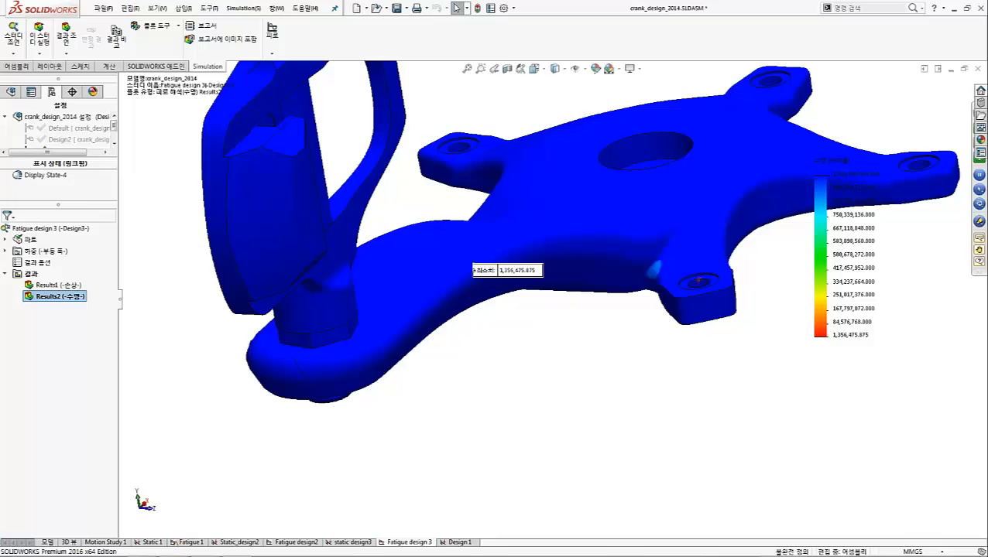
{"action": "mouse_move", "coordinate": [476, 326]}
{"action": "middle_mouse_down"}
{"action": "mouse_move", "coordinate": [580, 280]}
{"action": "mouse_move", "coordinate": [604, 325]}
{"action": "mouse_move", "coordinate": [536, 357]}
{"action": "mouse_move", "coordinate": [420, 360]}
{"action": "mouse_move", "coordinate": [380, 302]}
{"action": "middle_mouse_up"}
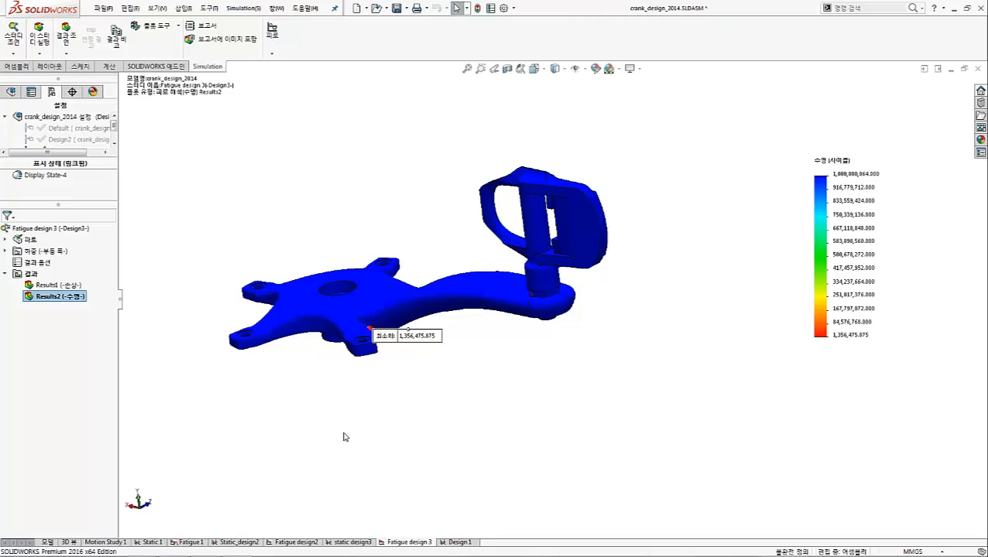
Switch to the PowerPoint presentation and start the slide show from slide 25, the Design 1 results table
{"action": "key", "text": "alt+Tab"}
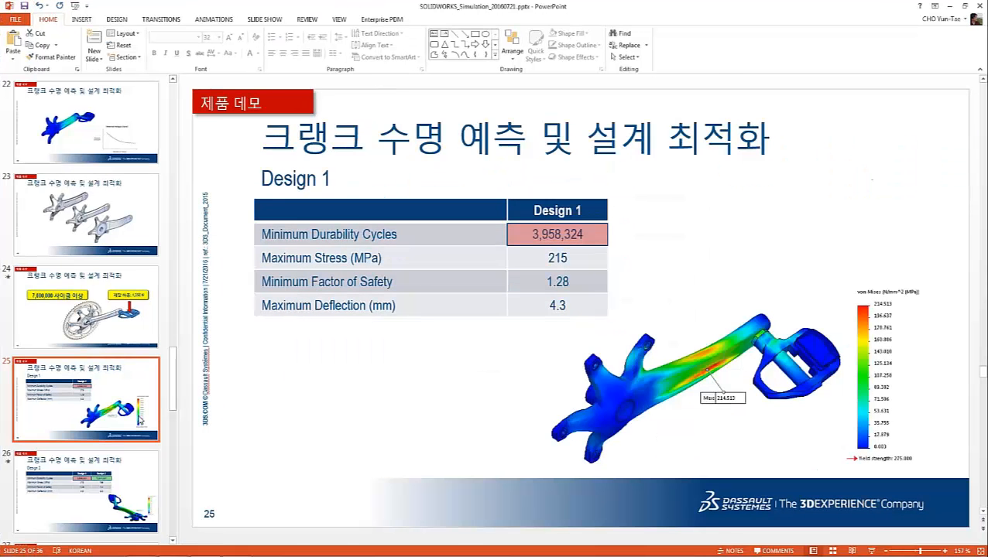
{"action": "key", "text": "shift+F5"}
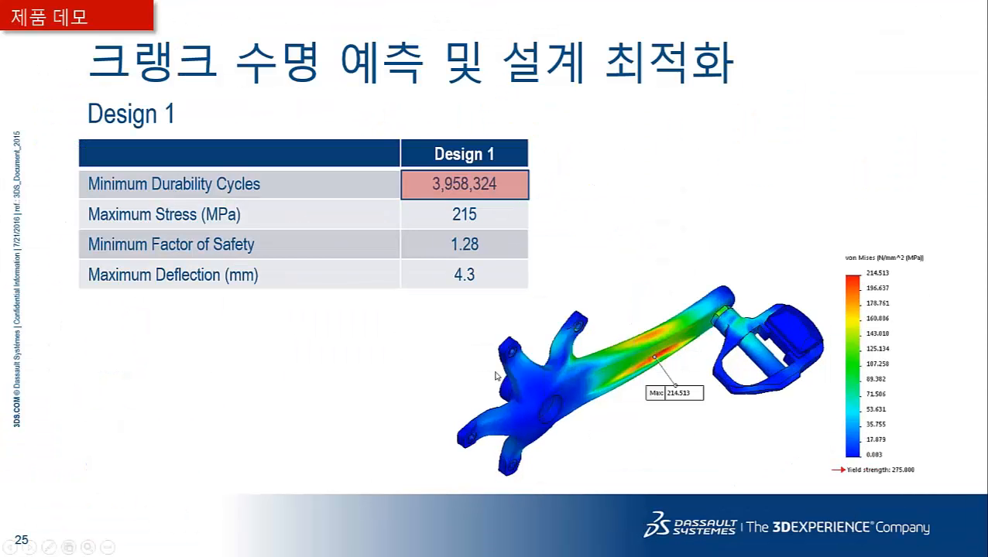